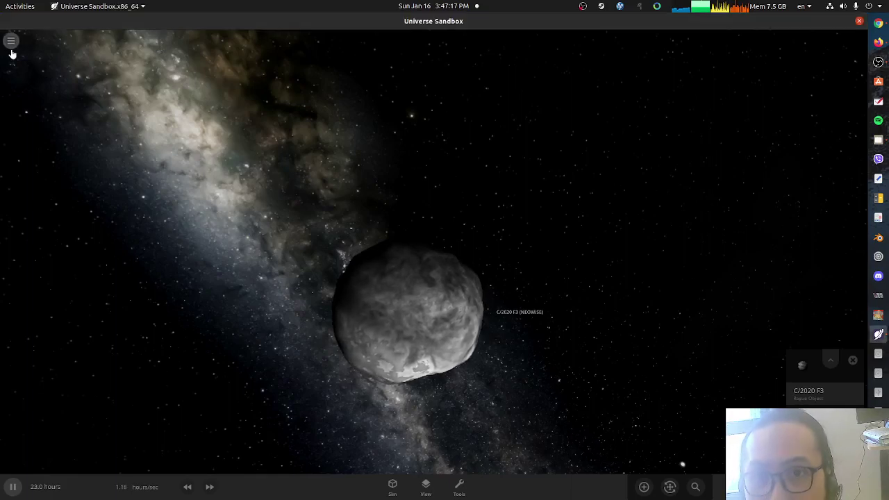
Start a new empty simulation and open the Add catalogue of stars, planets and moons.
left_click(11, 41)
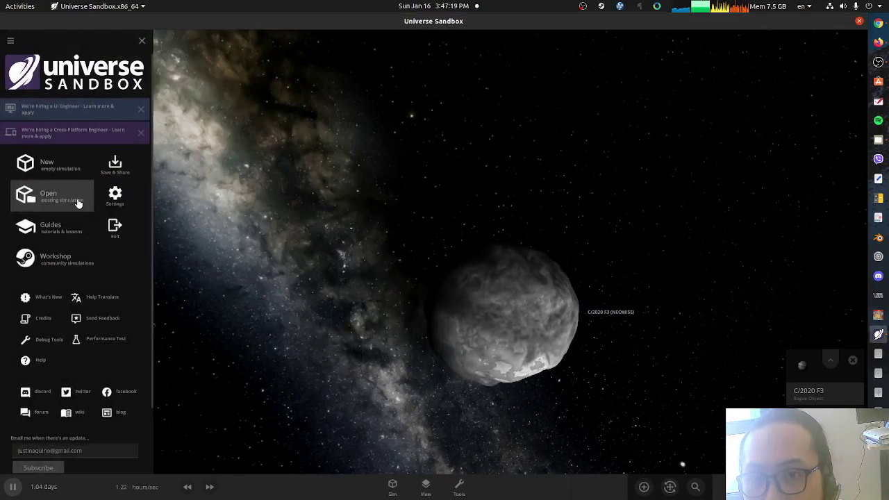
left_click(51, 174)
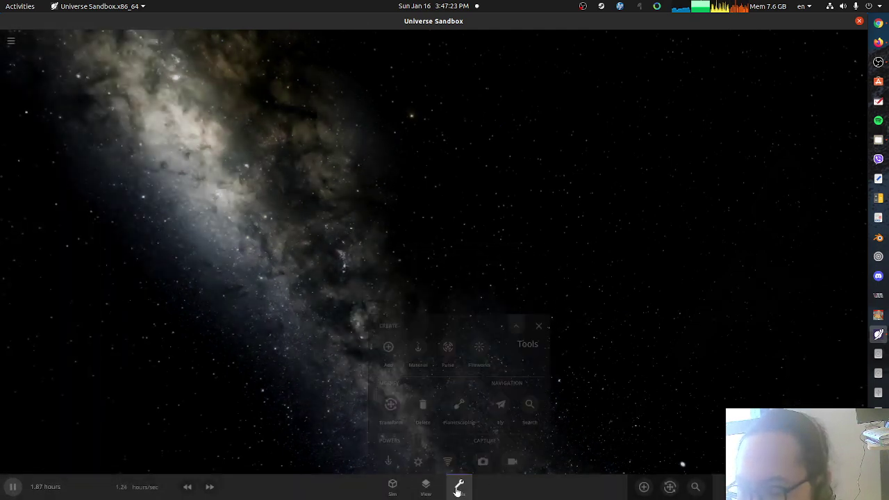
left_click(646, 489)
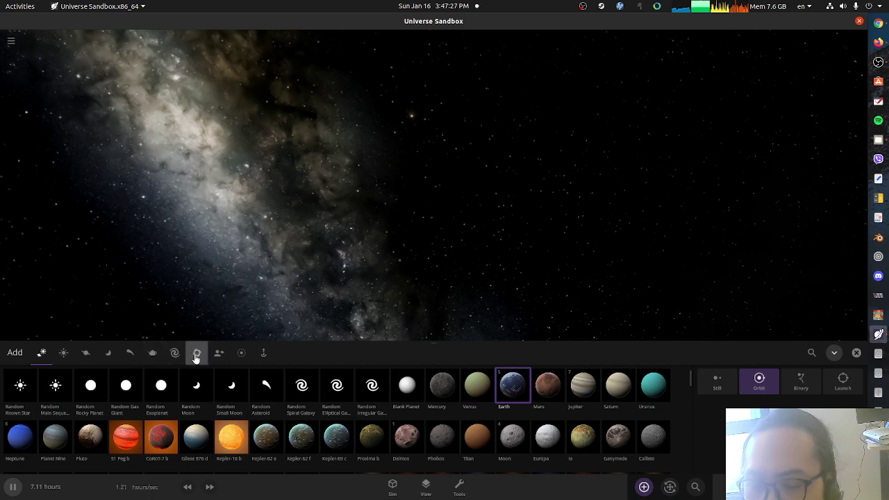
Place comet C/2020 F3 (NEOWISE) from the Minor list into space, then select it.
left_click(126, 356)
left_click(653, 385)
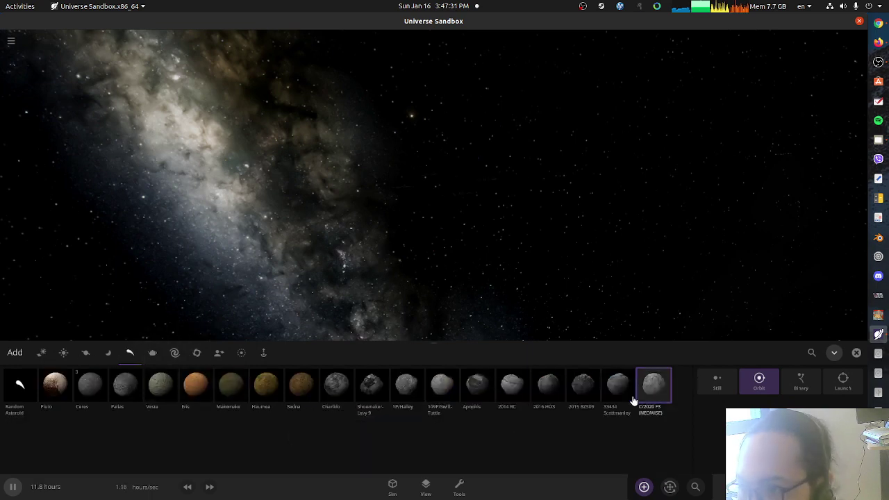
left_click(328, 264)
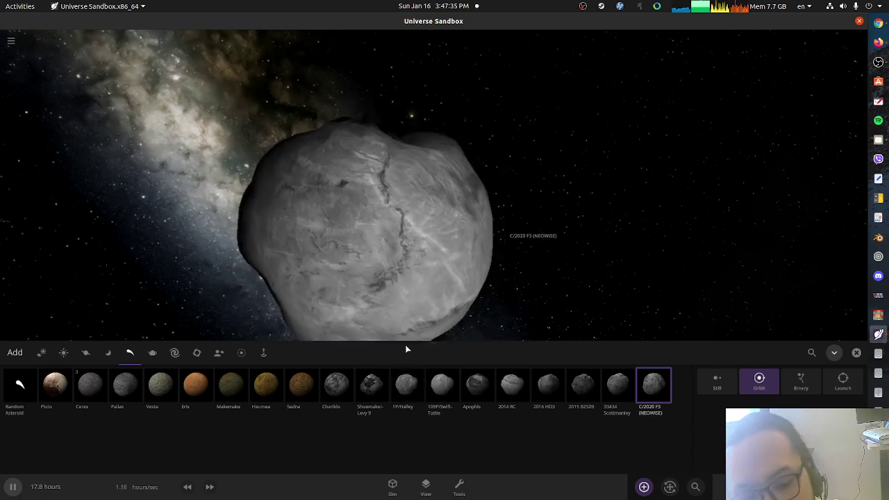
key("Escape")
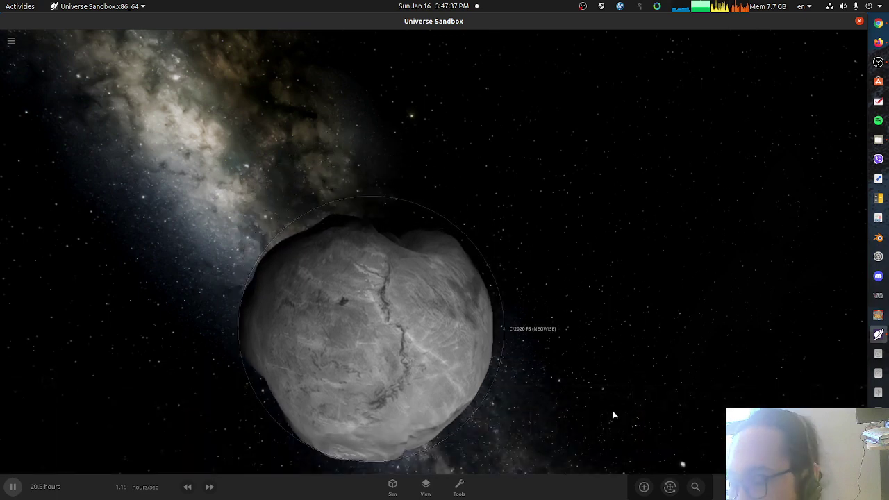
left_click(419, 304)
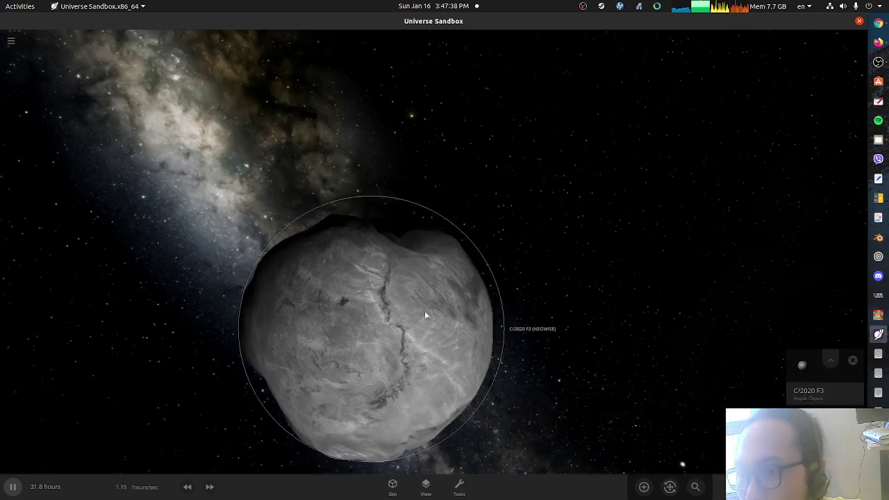
In the comet's expanded properties, enter 'NEW SUN' as its name on the Overview tab.
left_click(830, 356)
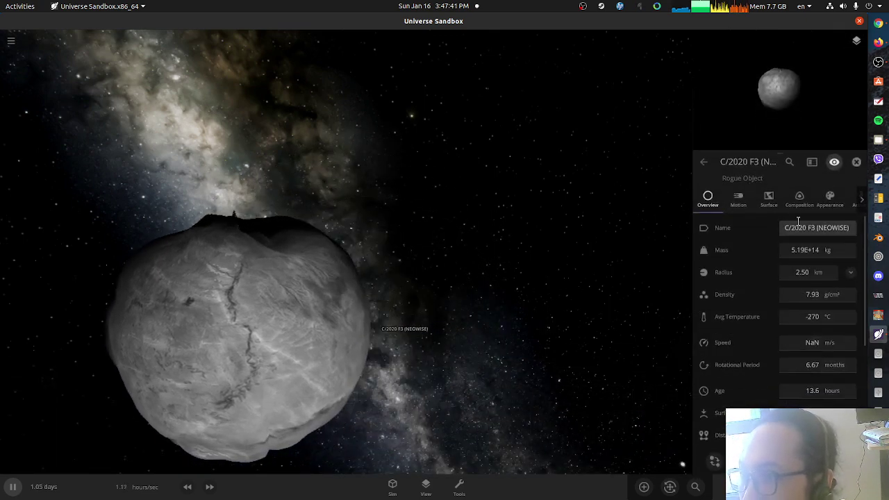
type("NEW SUN")
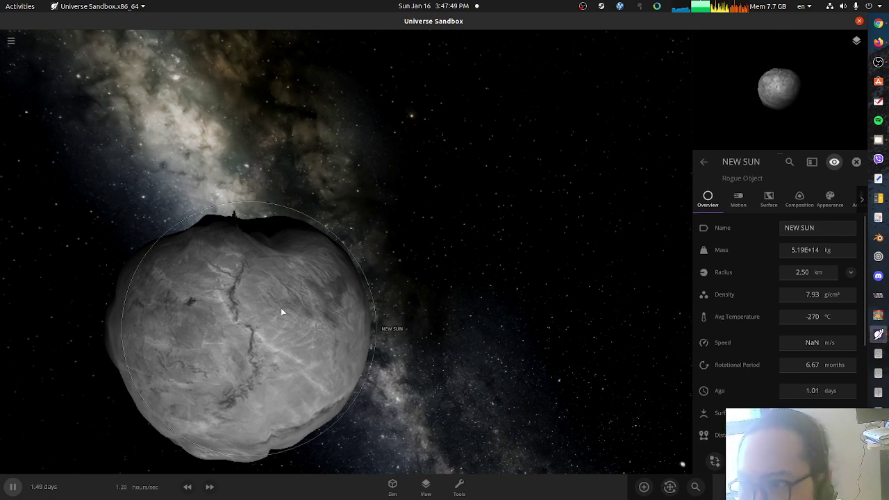
Double NEW SUN's radius to 5.00 km, raising its mass to about 1.15E+15 kg.
scroll(282, 308, "down", 3)
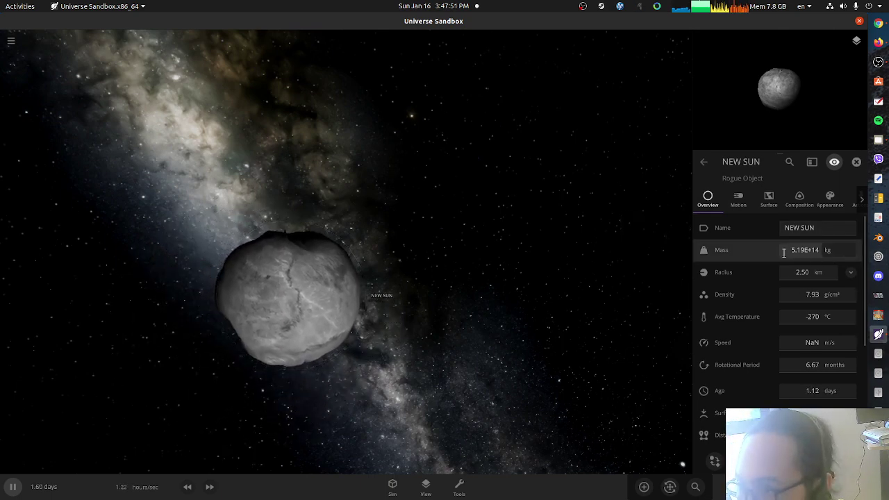
left_click(741, 254)
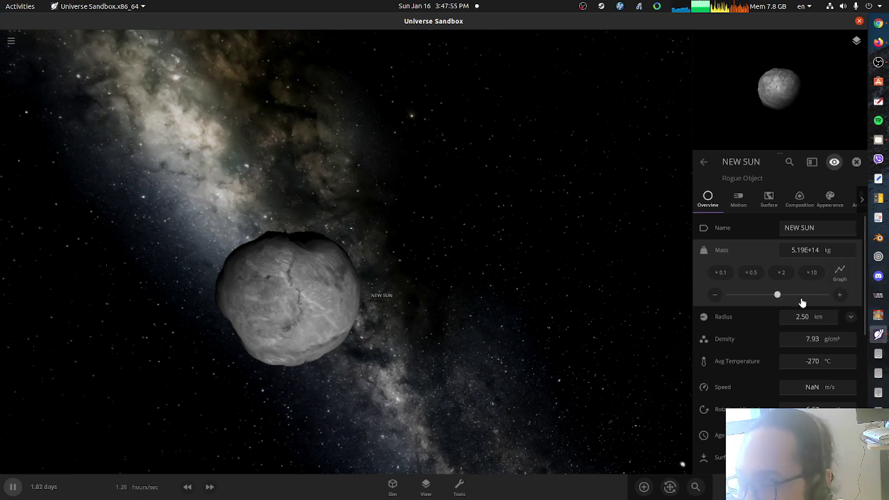
left_click(729, 318)
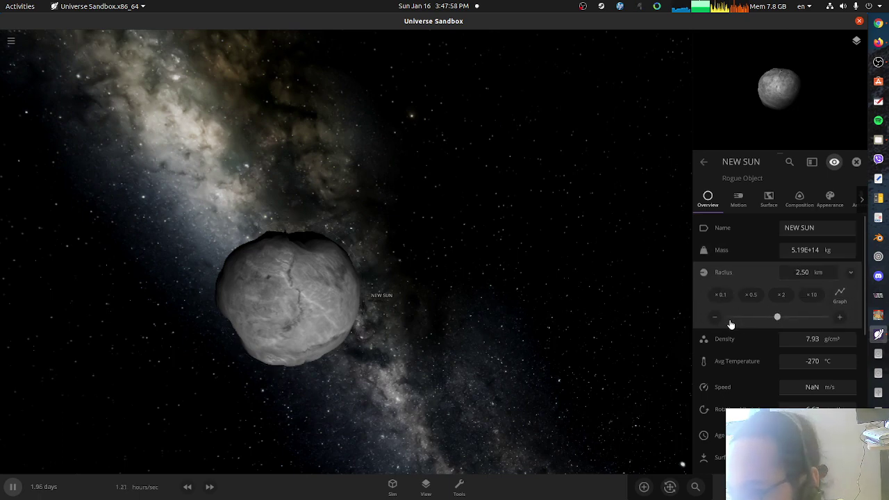
left_click(783, 295)
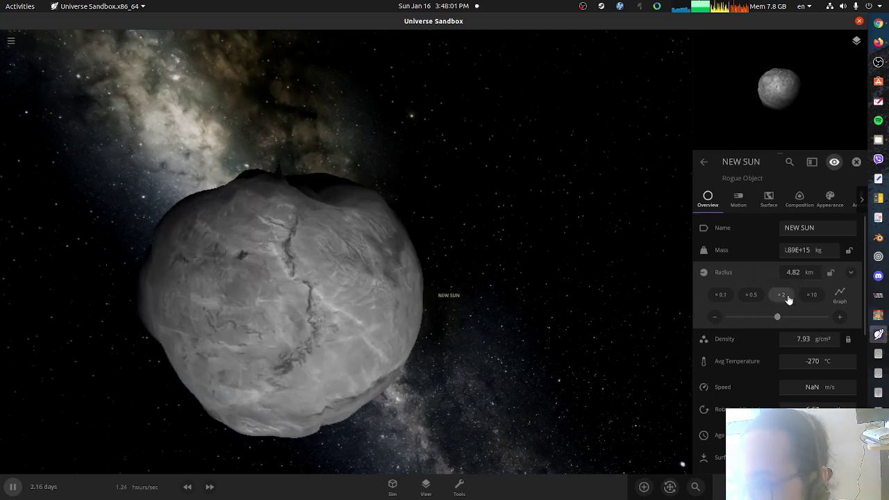
left_click_drag(306, 282, 357, 292)
left_click(838, 255)
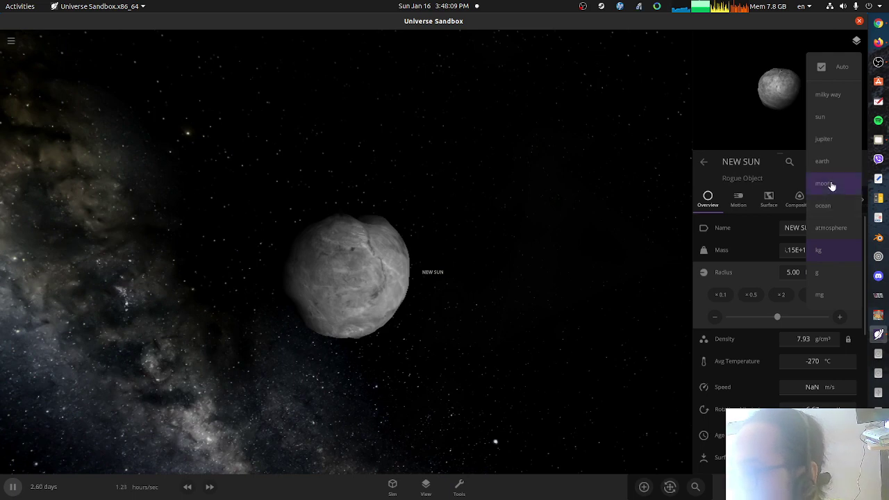
Show NEW SUN's mass in moons and keep doubling its radius: 10, 20, 40, 80.0 km.
left_click(830, 183)
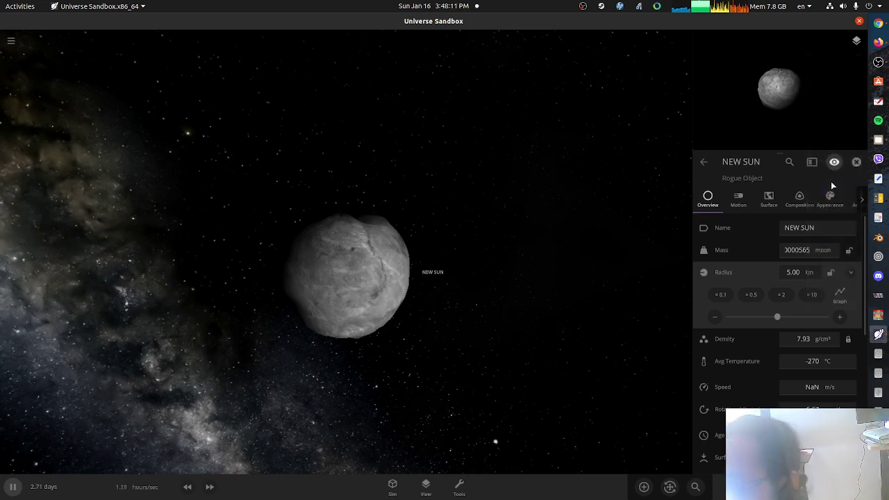
left_click(785, 297)
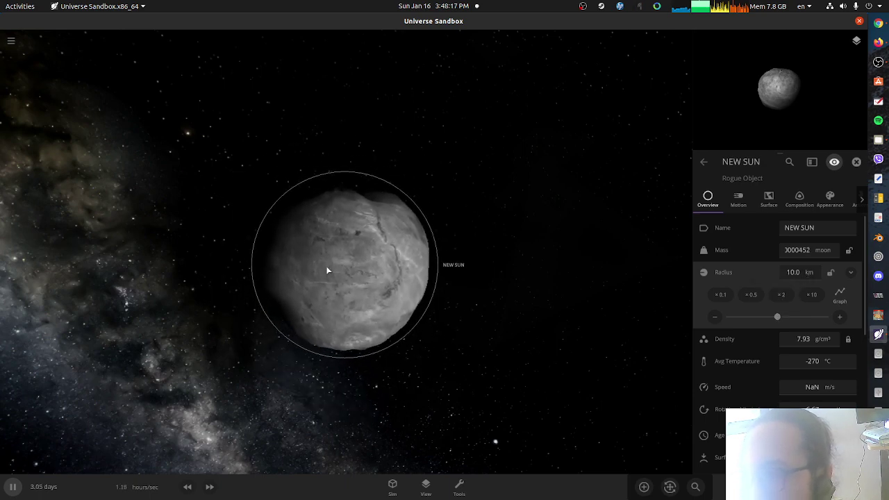
left_click_drag(327, 270, 304, 291)
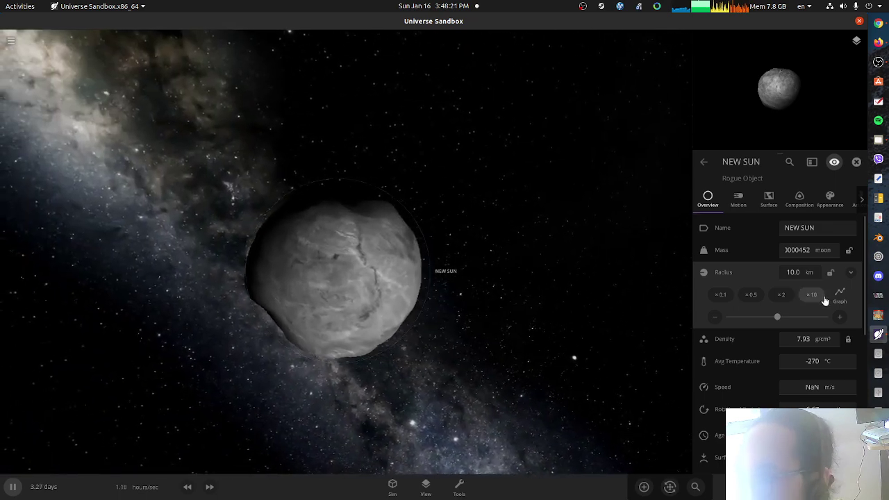
left_click(784, 297)
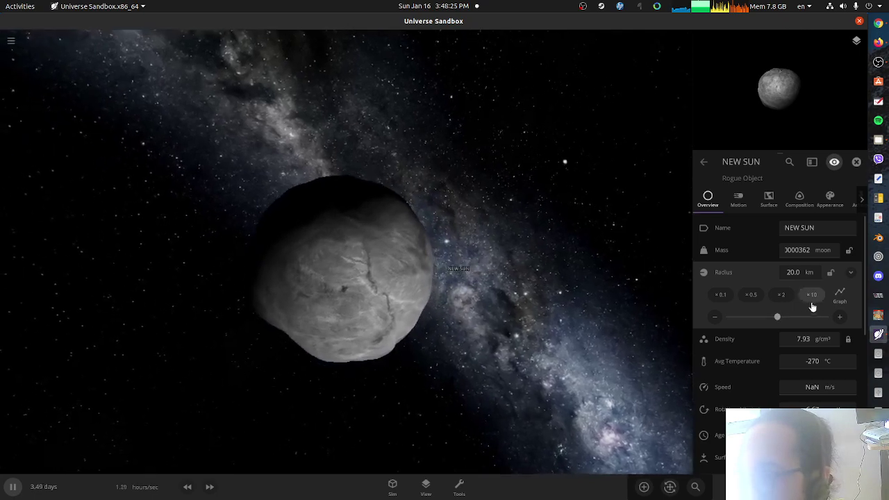
left_click(783, 297)
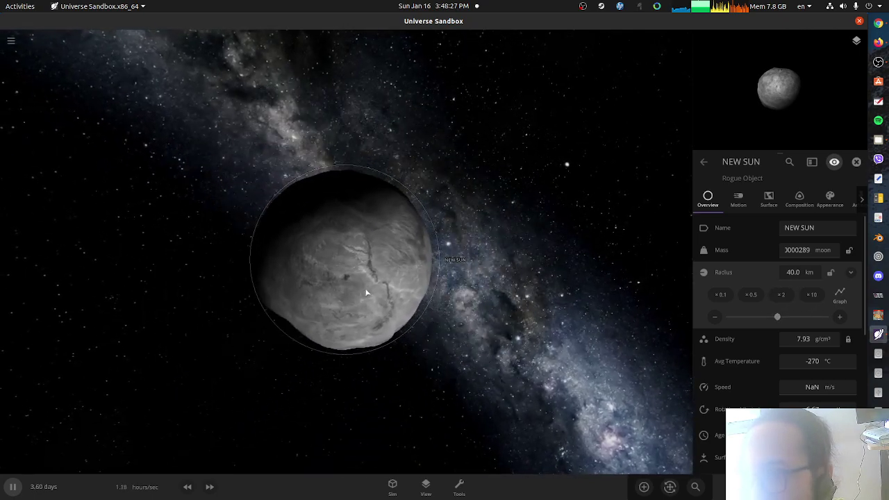
left_click_drag(418, 312, 351, 266)
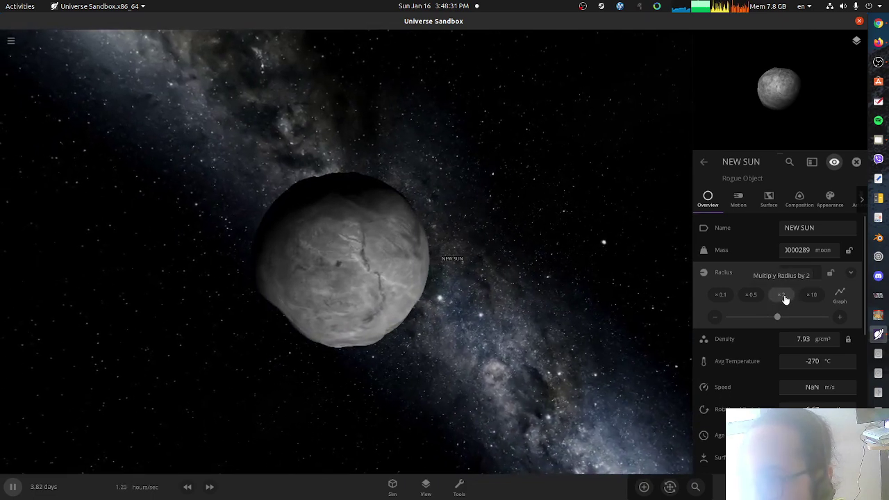
left_click(782, 296)
left_click_drag(356, 314, 336, 266)
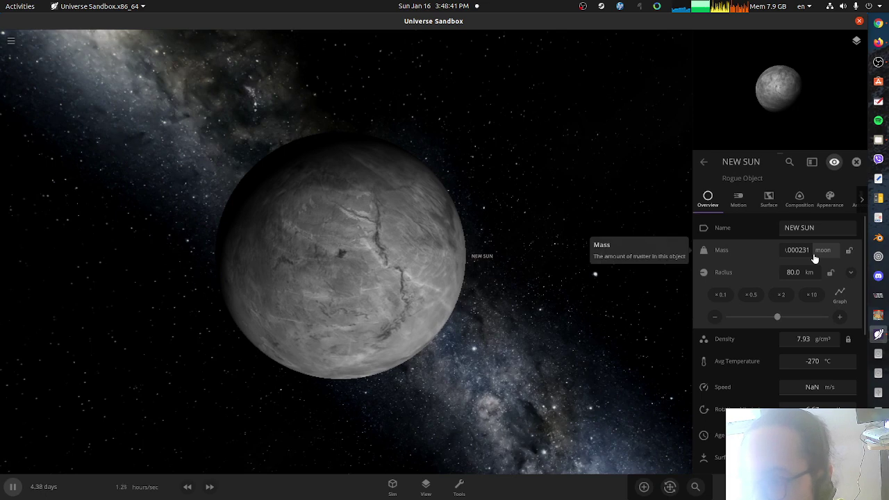
Raise the simulation speed to months per second.
left_click(210, 487)
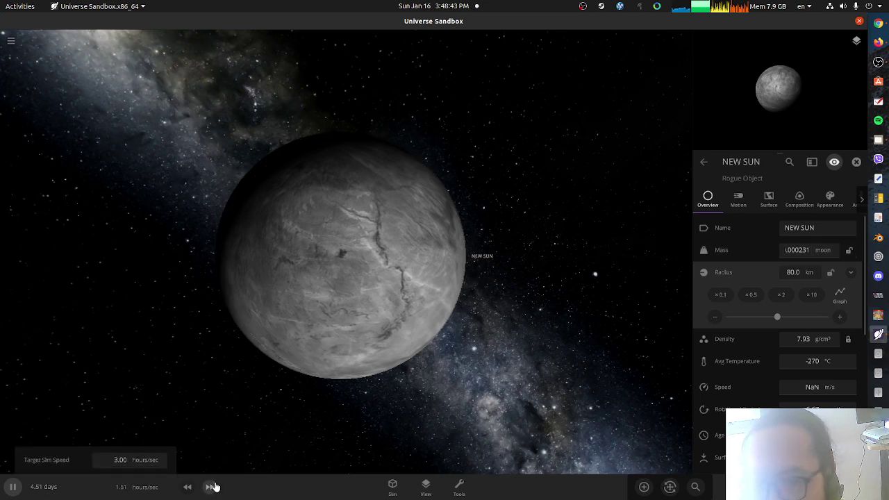
left_click(210, 487)
left_click(210, 487)
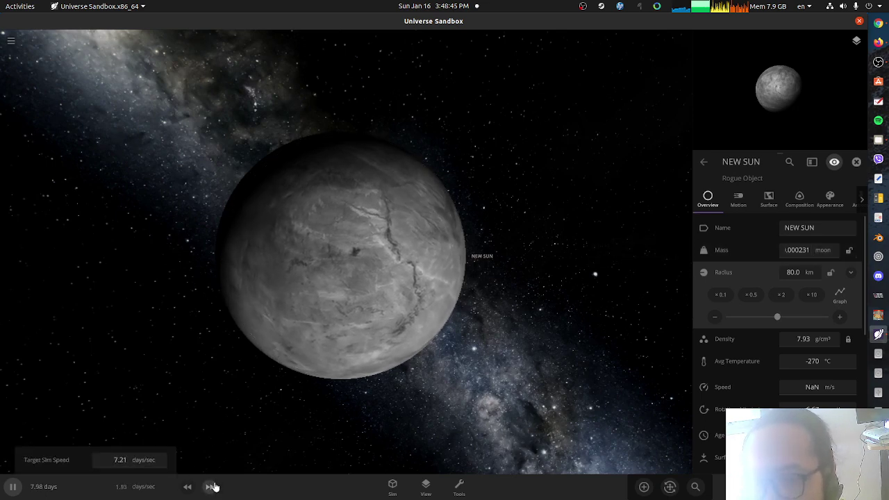
left_click(209, 487)
left_click(210, 487)
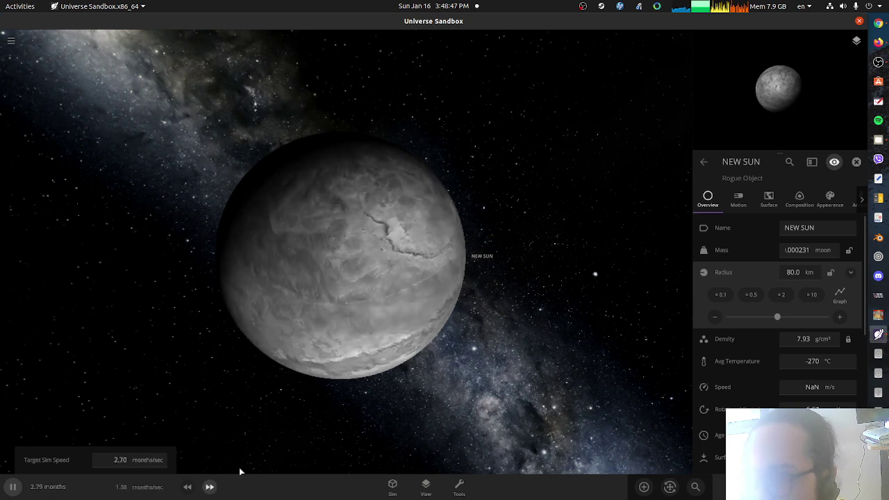
left_click(459, 487)
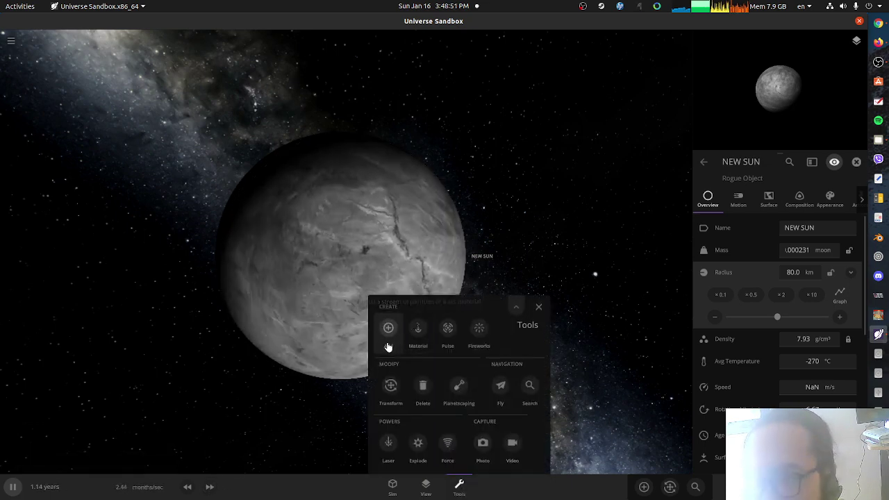
Switch to spraying material into space, with Iron as the material.
left_click(419, 332)
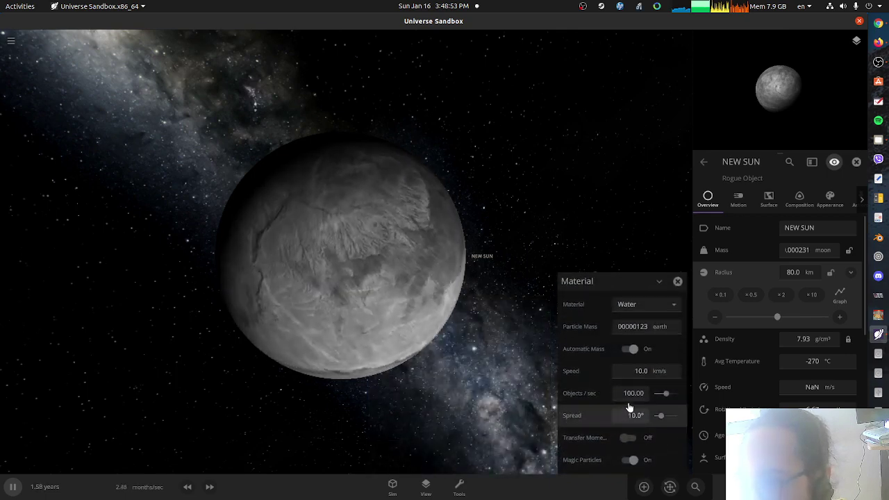
left_click(673, 306)
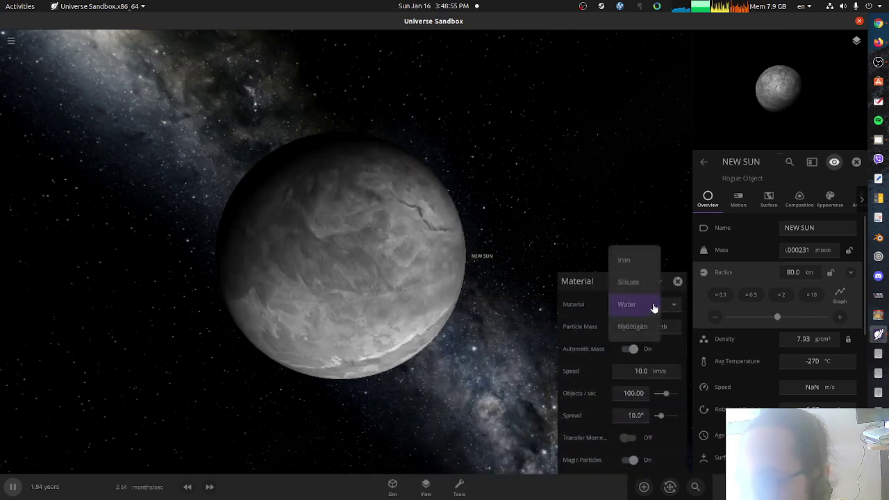
left_click(631, 259)
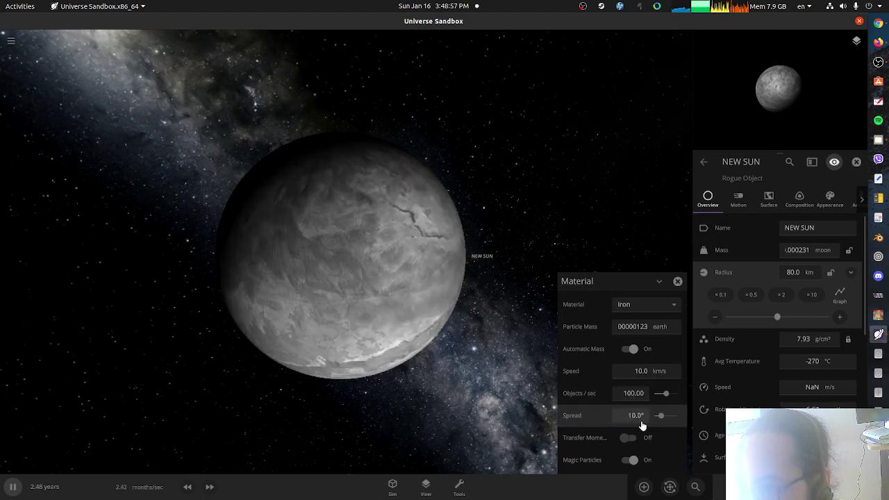
Halve the spray spread to 2.50° and set particle speed to 0.100 m/s.
left_click(615, 416)
left_click(608, 438)
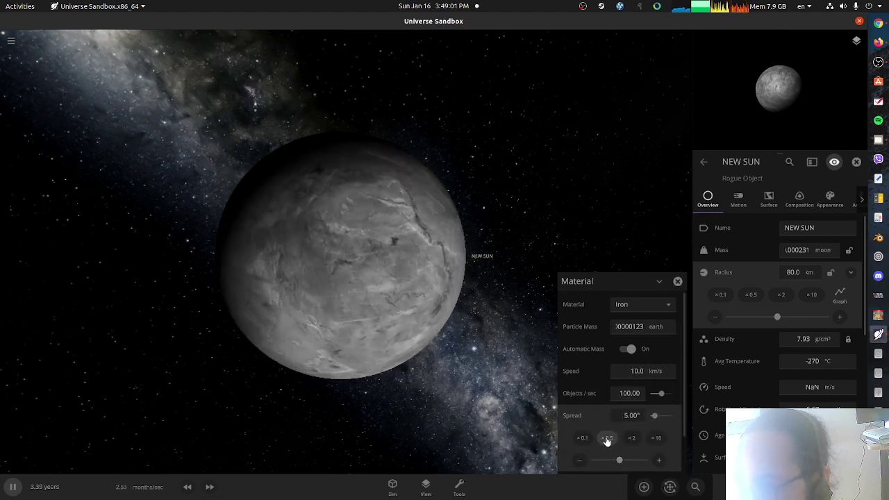
left_click(606, 439)
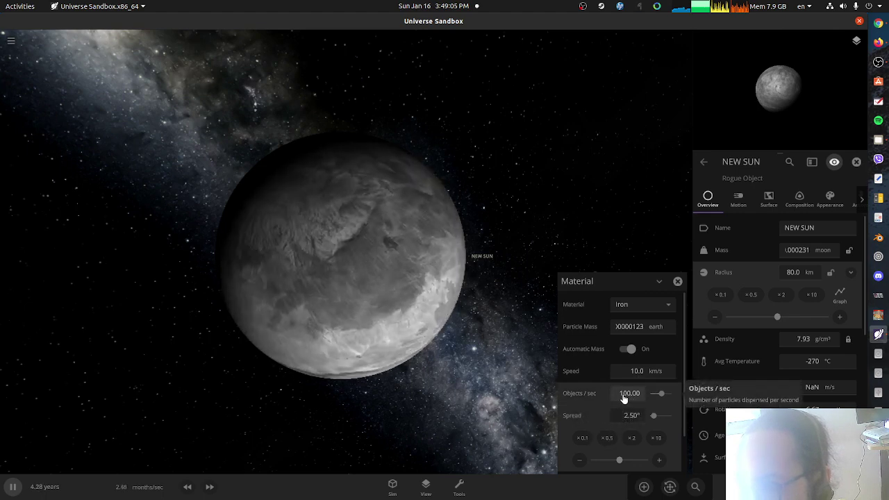
left_click(633, 371)
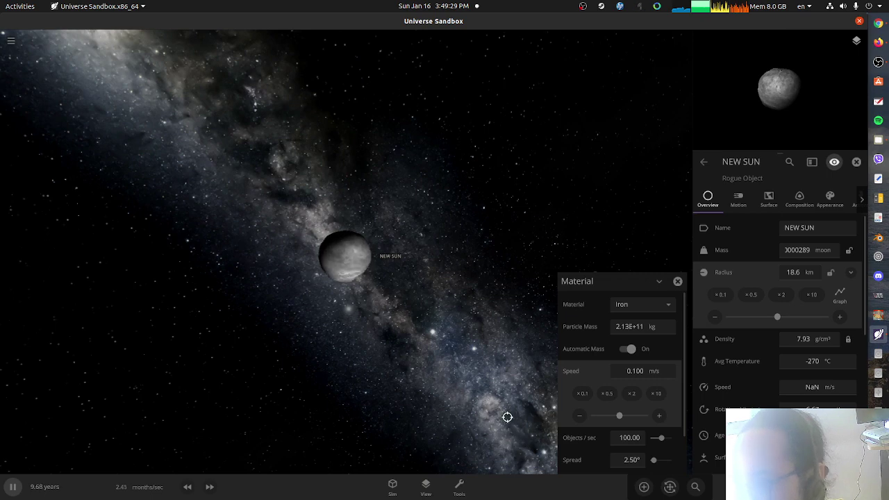
Show particle mass in moons, double NEW SUN's radius to 74.3 km, and pick Silicate.
left_click(656, 326)
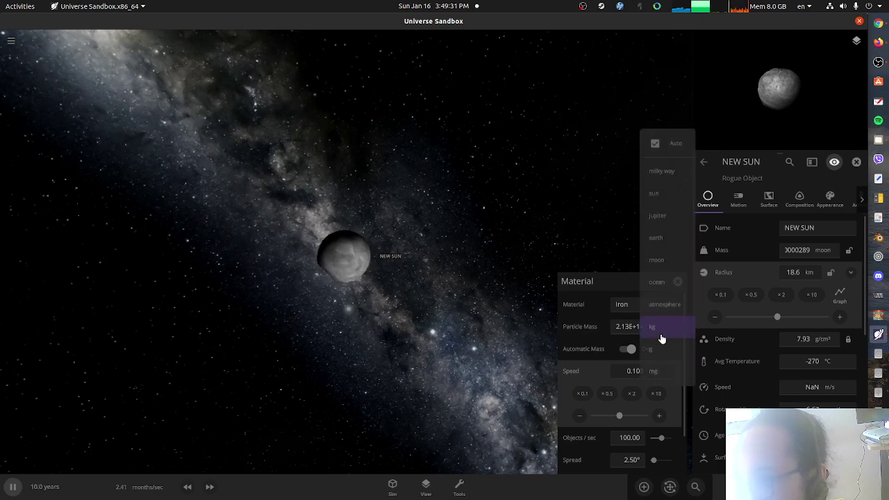
left_click(667, 262)
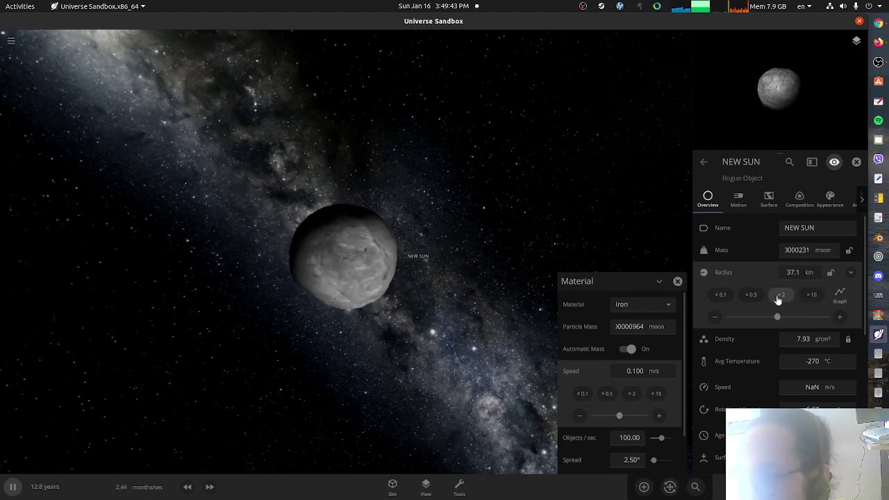
left_click(778, 297)
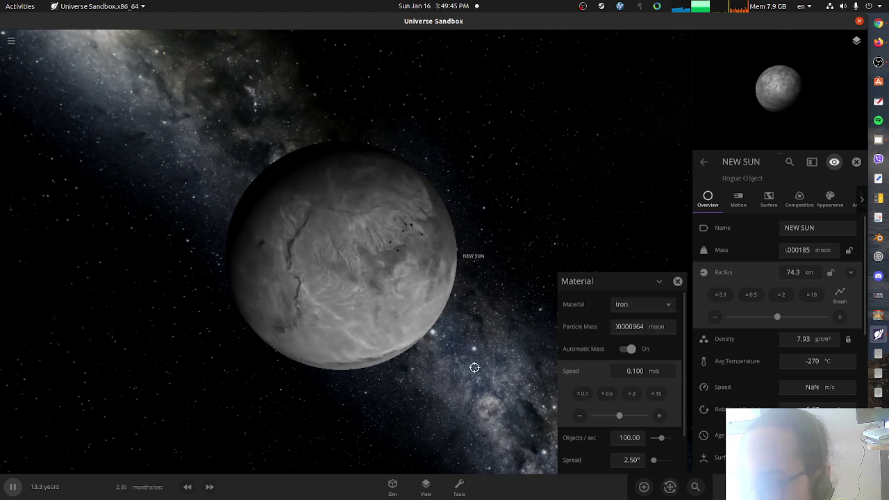
left_click(671, 305)
left_click(632, 341)
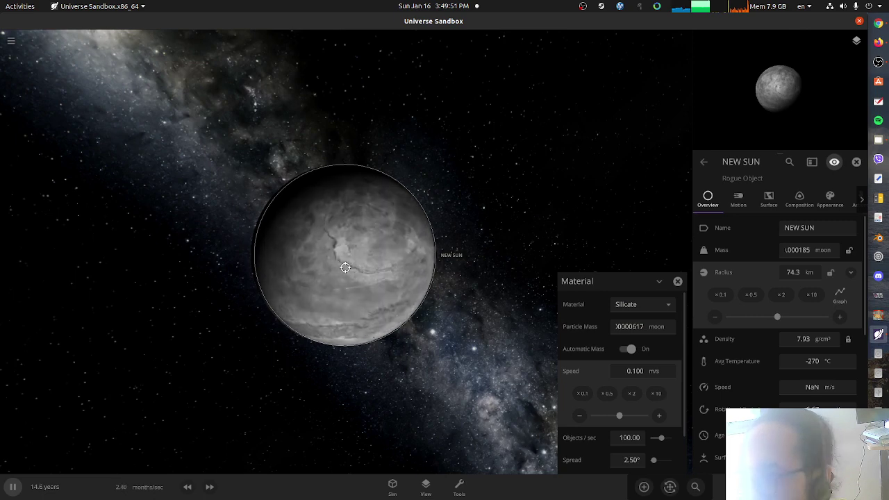
Undo the last change, lower the particle mass, and spray silicate particles onto NEW SUN.
key("ctrl+z")
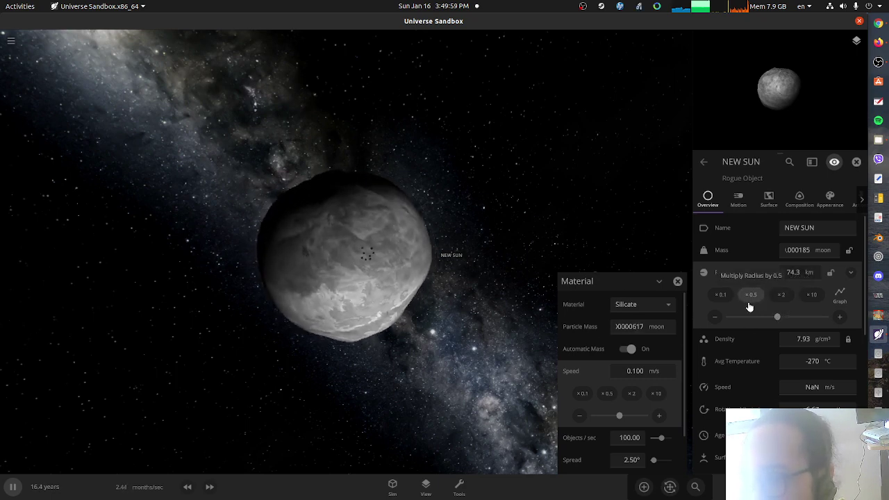
left_click(625, 329)
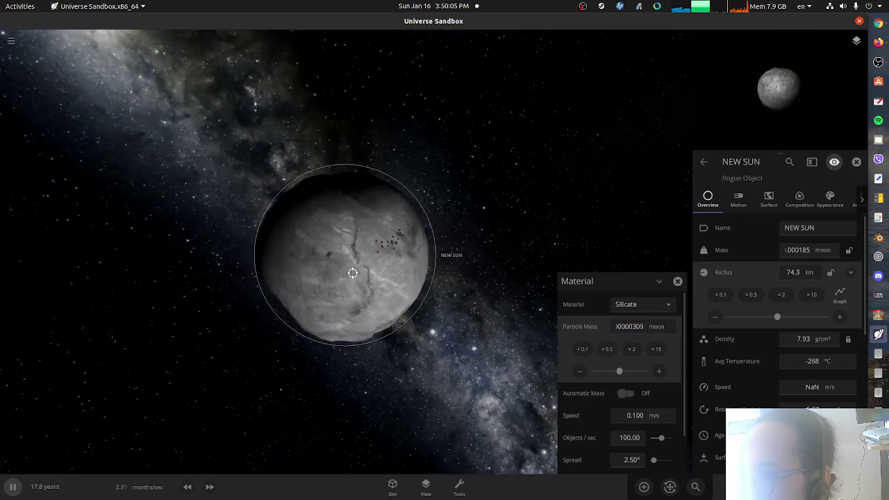
left_click(353, 273)
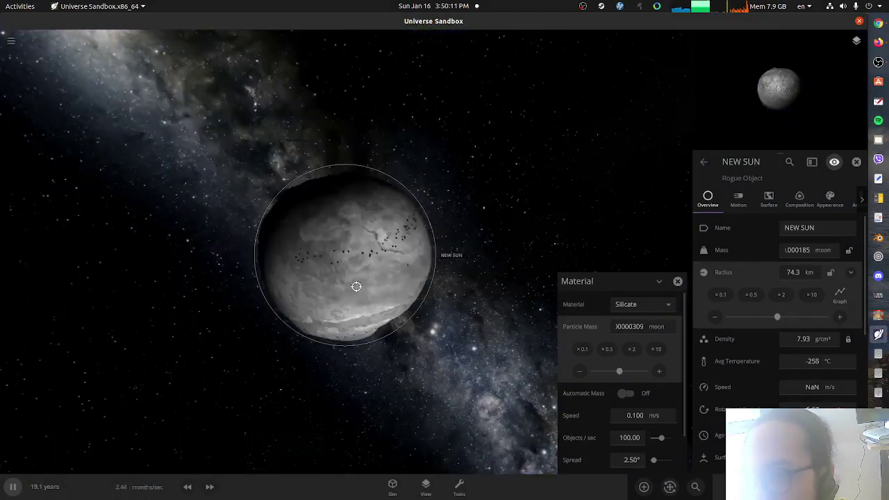
left_click_drag(356, 287, 327, 251)
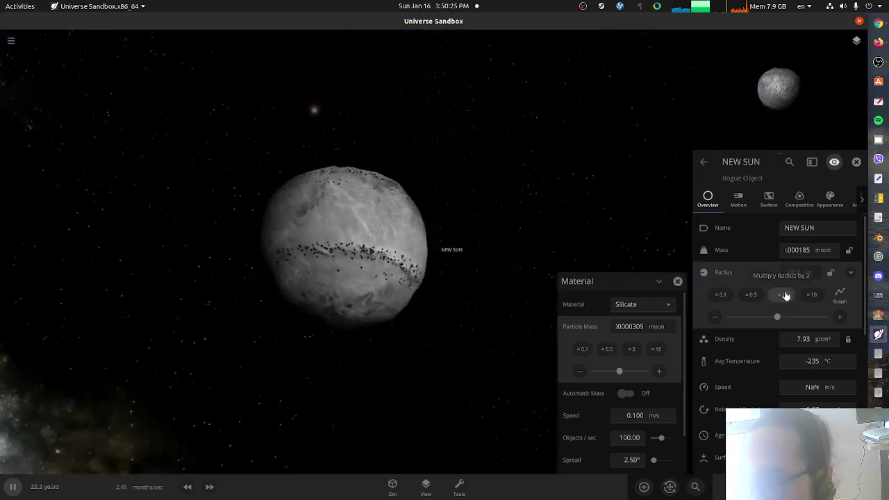
Double NEW SUN's radius to 149 km.
left_click(783, 294)
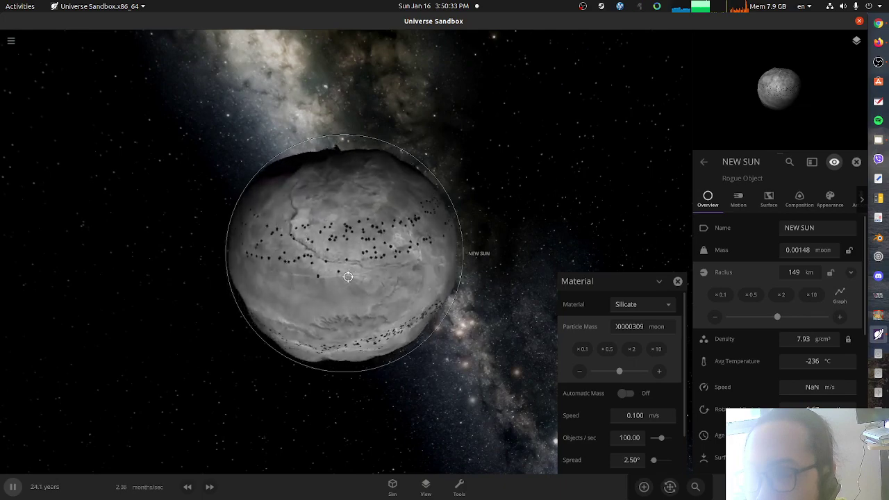
left_click_drag(339, 278, 388, 202)
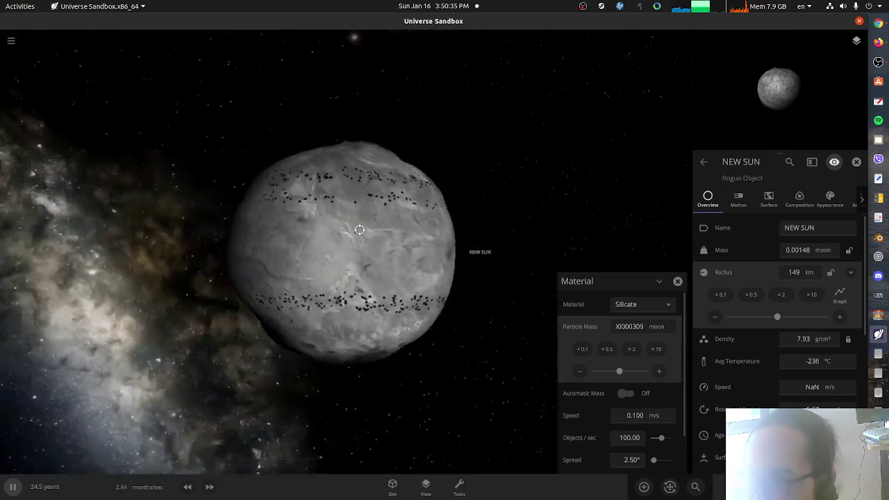
left_click(666, 306)
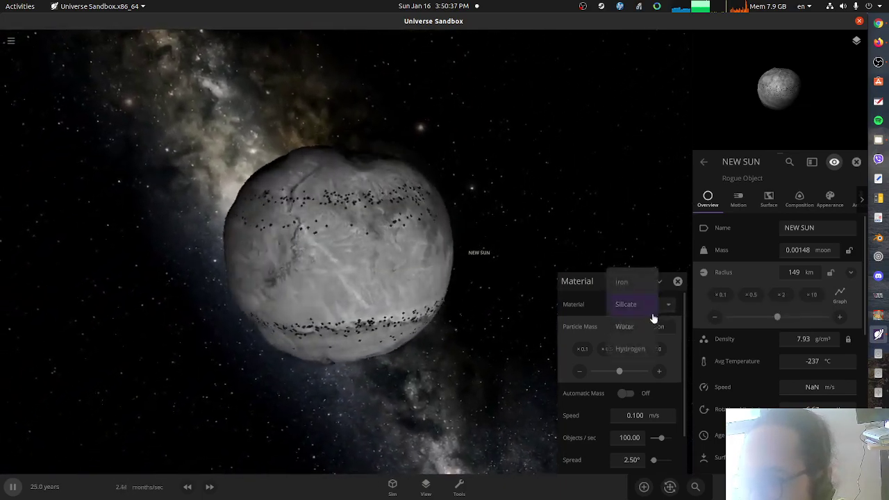
Choose Water as the spray material and cut its spread to 0.250° with ×0.1.
left_click(625, 326)
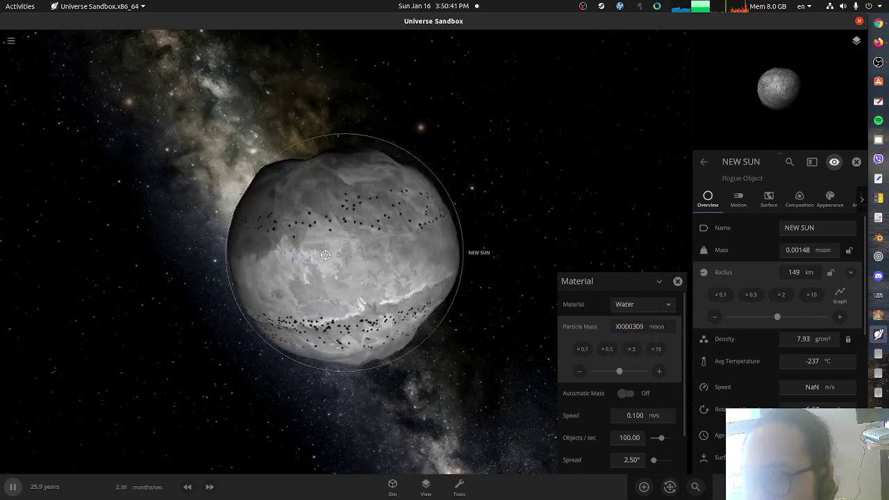
left_click_drag(326, 254, 142, 158)
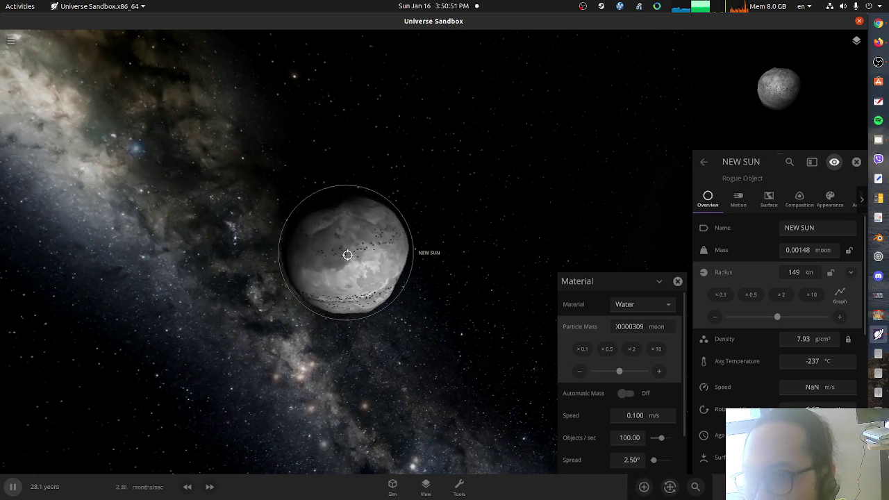
left_click_drag(345, 254, 327, 272)
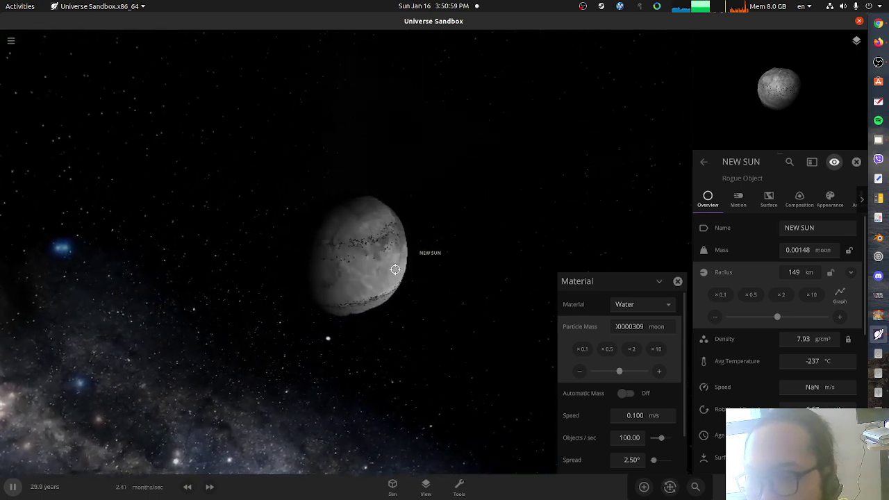
scroll(366, 271, "up", 5)
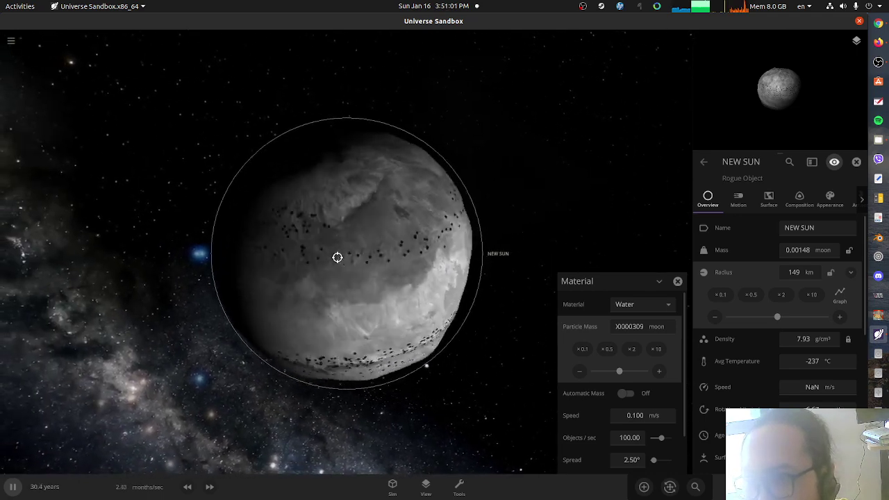
scroll(344, 288, "down", 3)
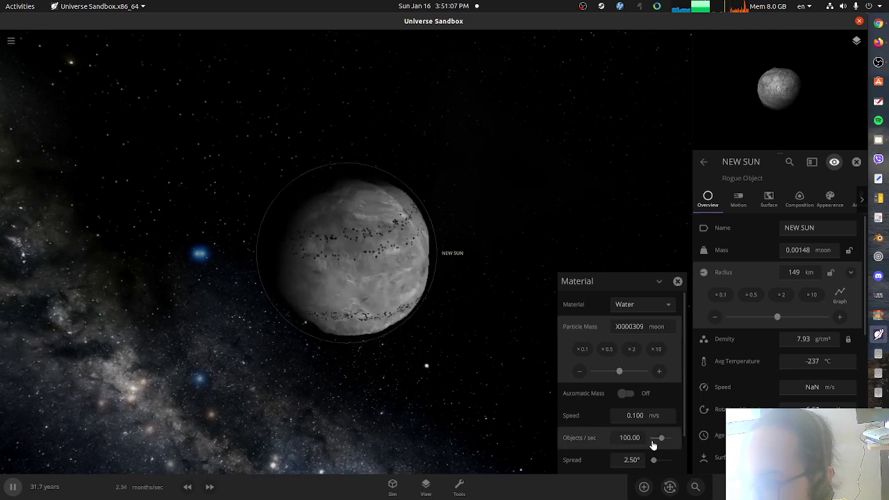
scroll(583, 462, "down", 1)
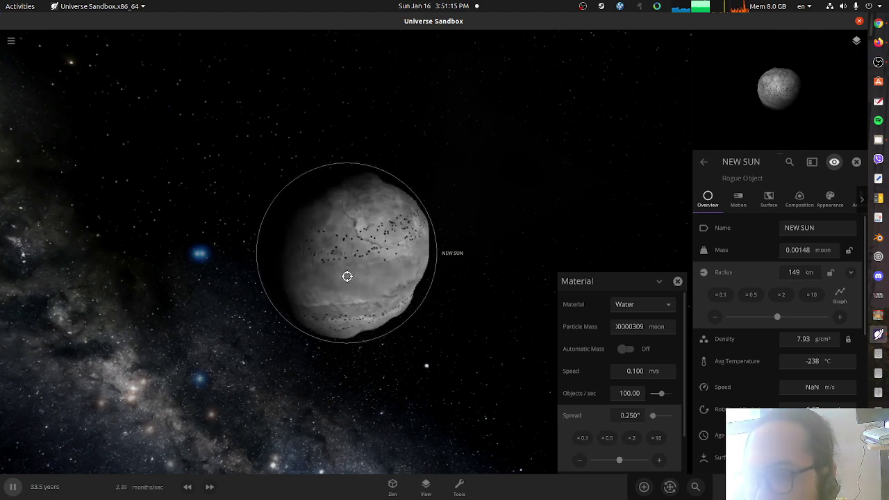
Set water to 10.00 particles/sec at 0.0100 m/s, then double NEW SUN's radius to 297 km.
left_click(622, 396)
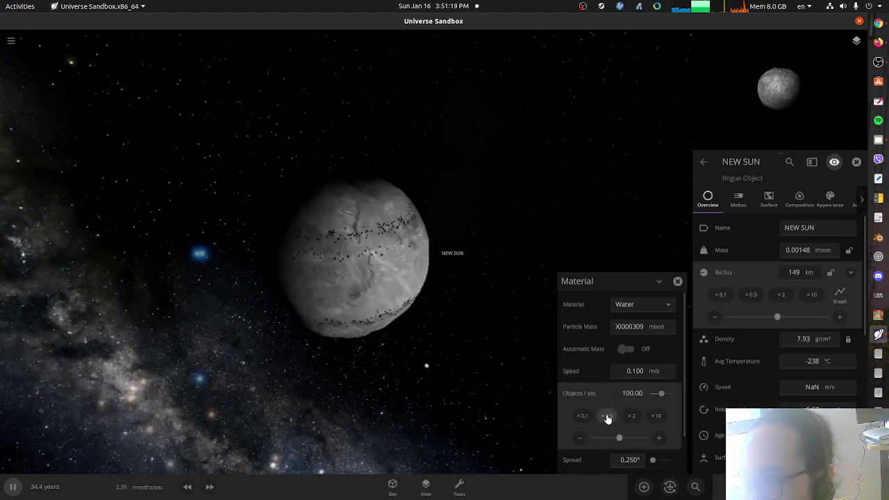
left_click(587, 419)
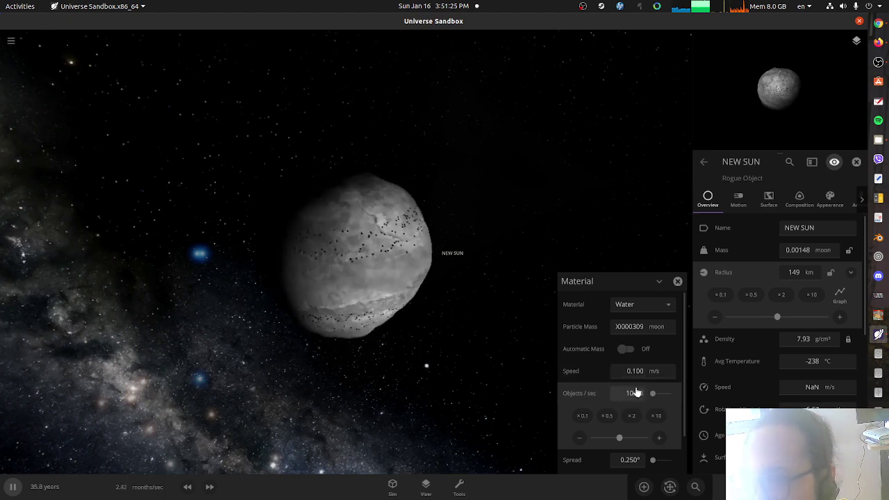
left_click(621, 372)
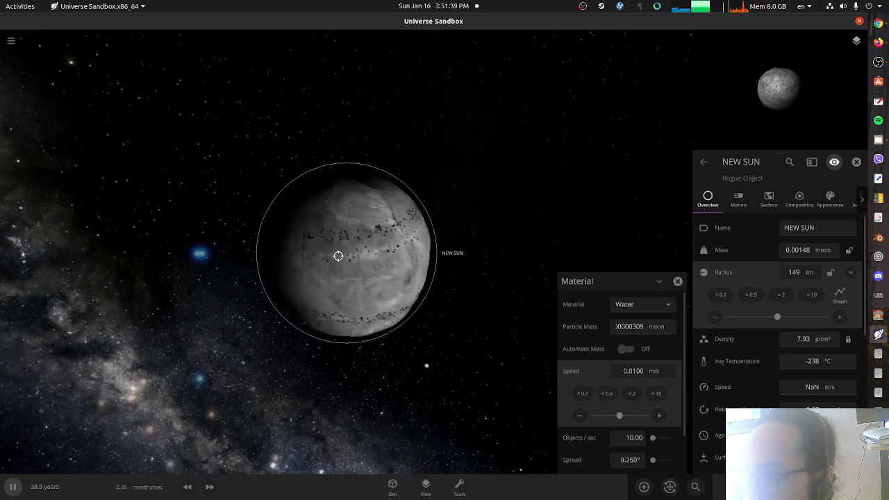
left_click(780, 296)
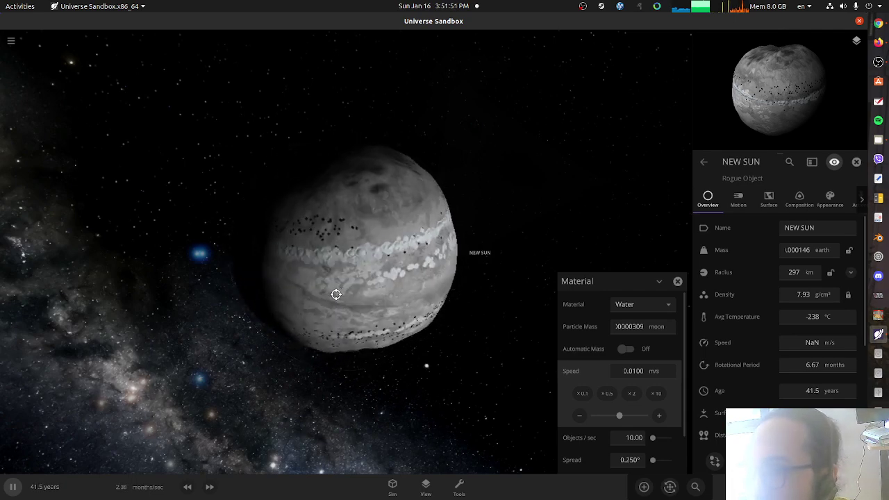
left_click_drag(335, 296, 326, 224)
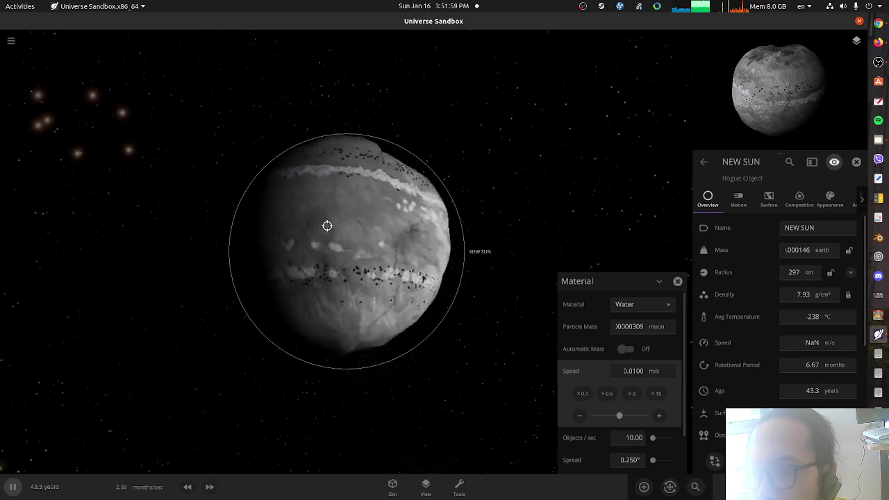
Reopen the Material settings and switch the added material to Hydrogen at 2.27E+12 kg per particle.
key("Escape")
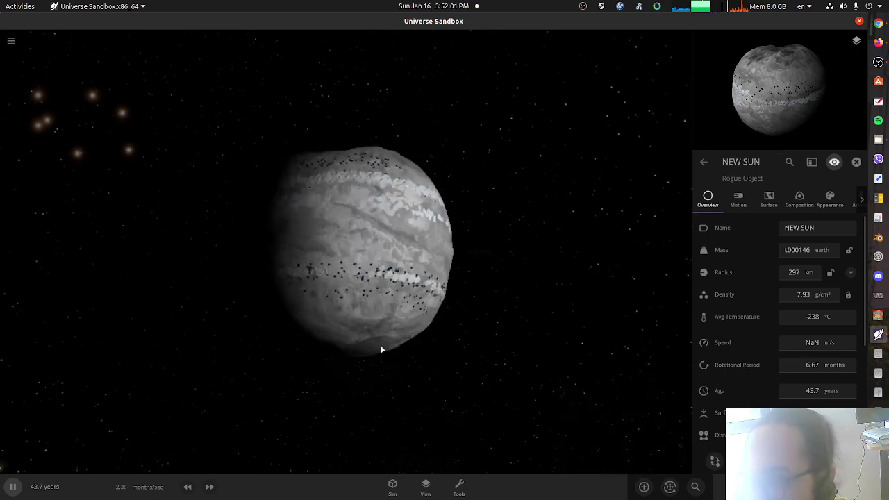
left_click(459, 486)
left_click(419, 337)
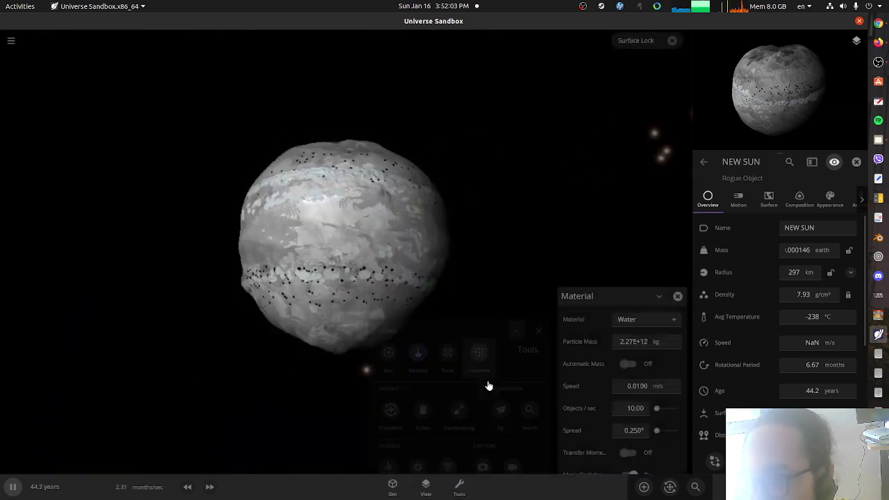
right_click_drag(361, 272, 306, 373)
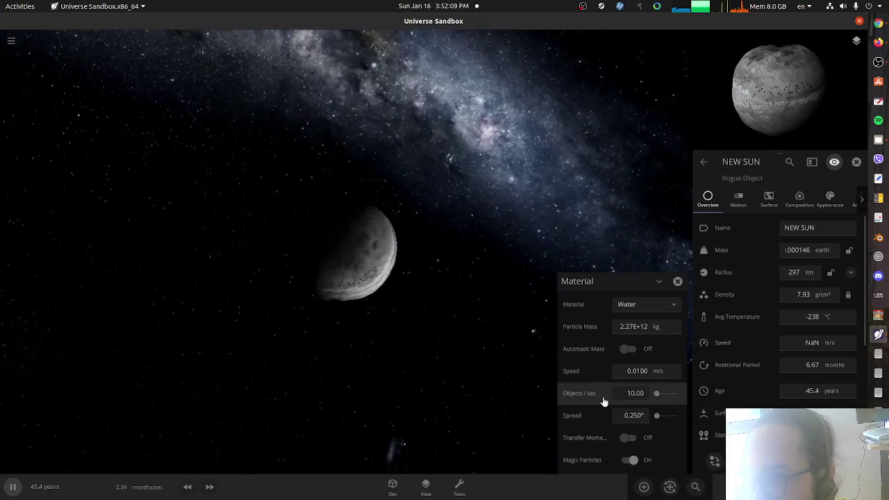
left_click(643, 310)
left_click(636, 328)
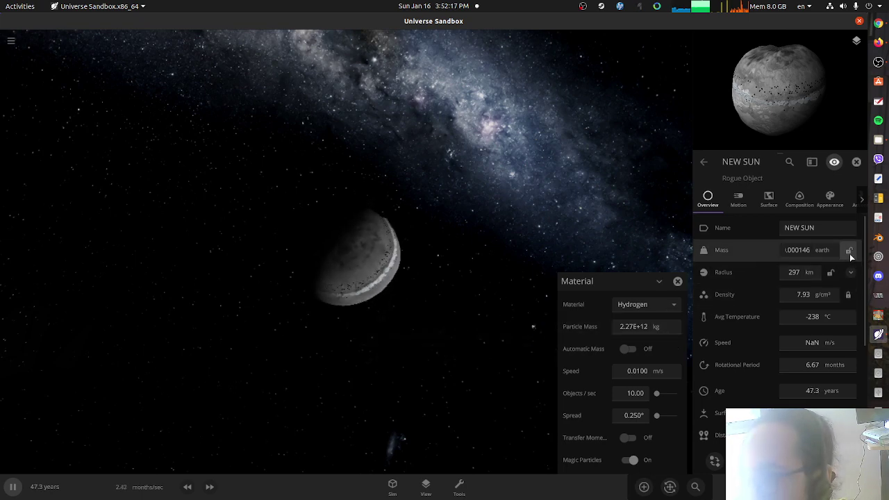
Double NEW SUN's mass to 0.000583 earth masses.
left_click(730, 257)
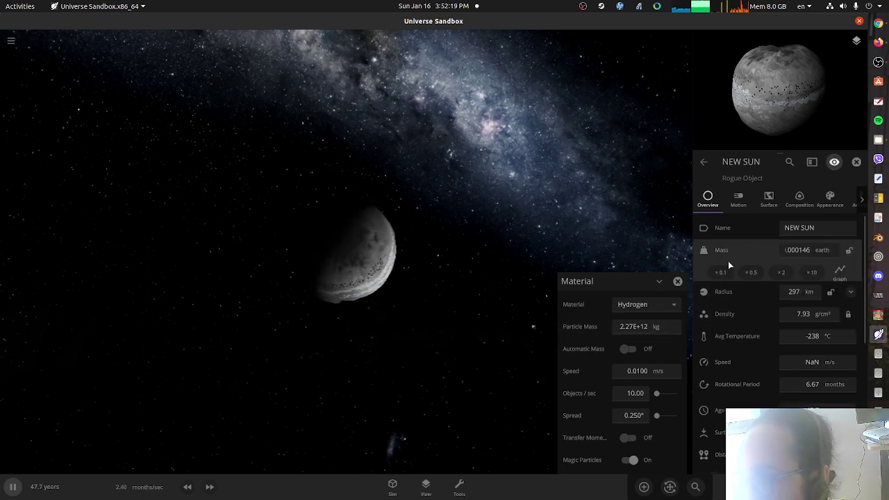
left_click(781, 274)
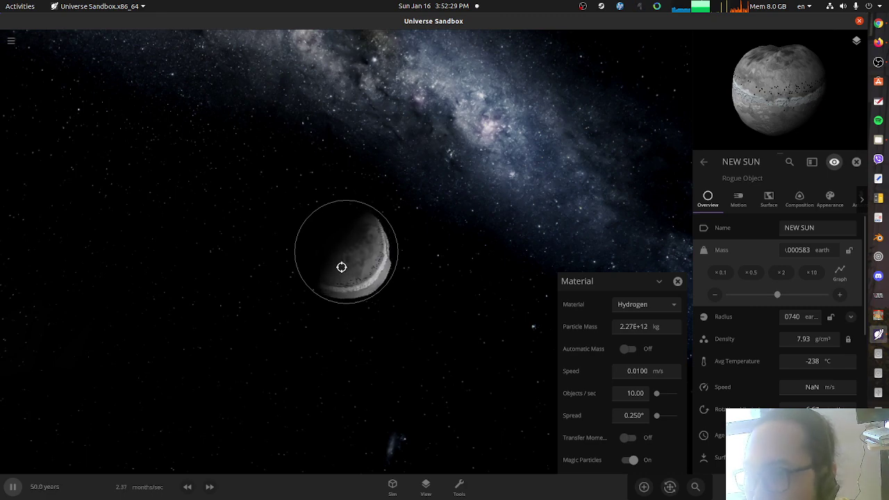
mouse_move(348, 260)
right_mouse_down()
mouse_move(385, 252)
mouse_move(416, 224)
mouse_move(360, 248)
mouse_move(437, 256)
mouse_move(355, 260)
right_mouse_up()
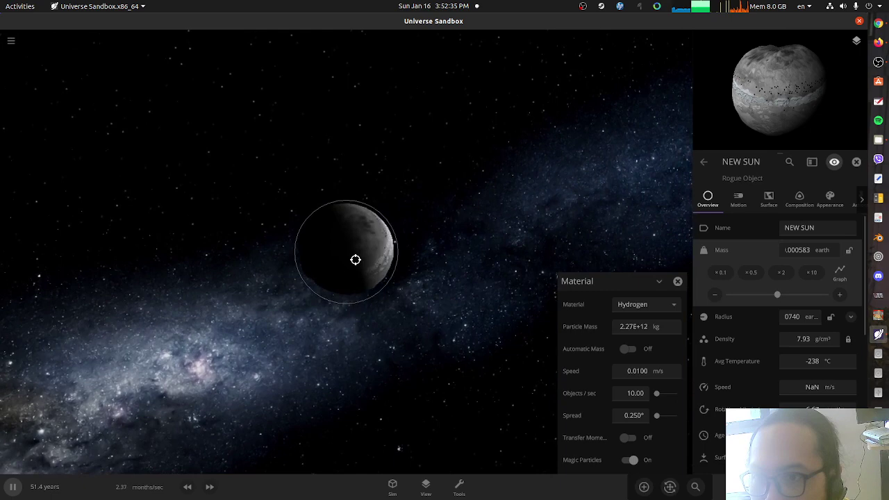
Show particle mass in ocean units, raise it tenfold to 0.648, and keep NEW SUN's mass in earths.
left_click(657, 327)
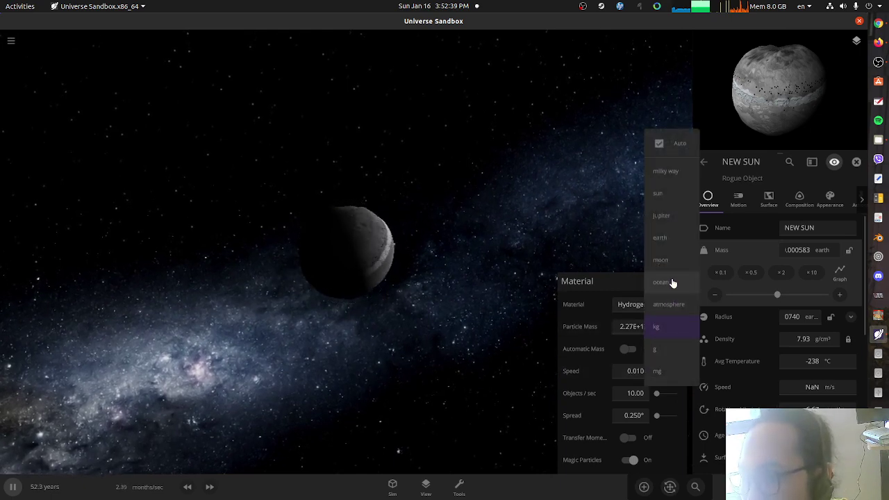
left_click(673, 282)
left_click(625, 328)
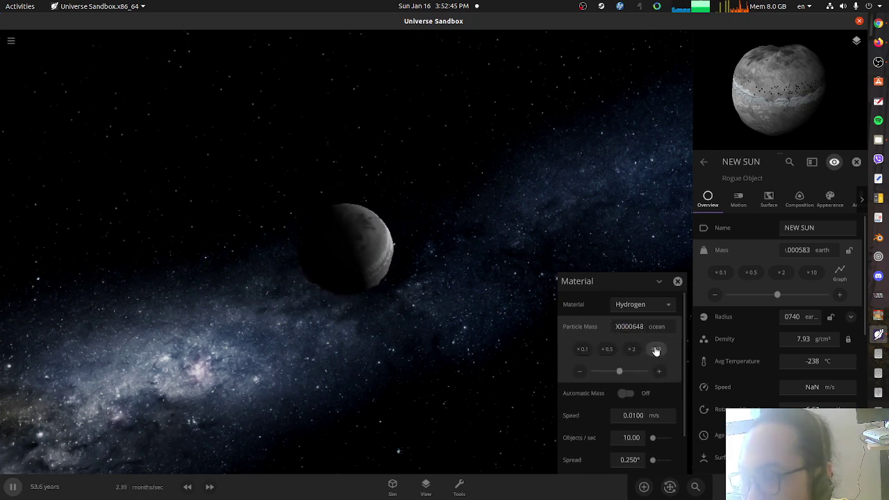
left_click(654, 350)
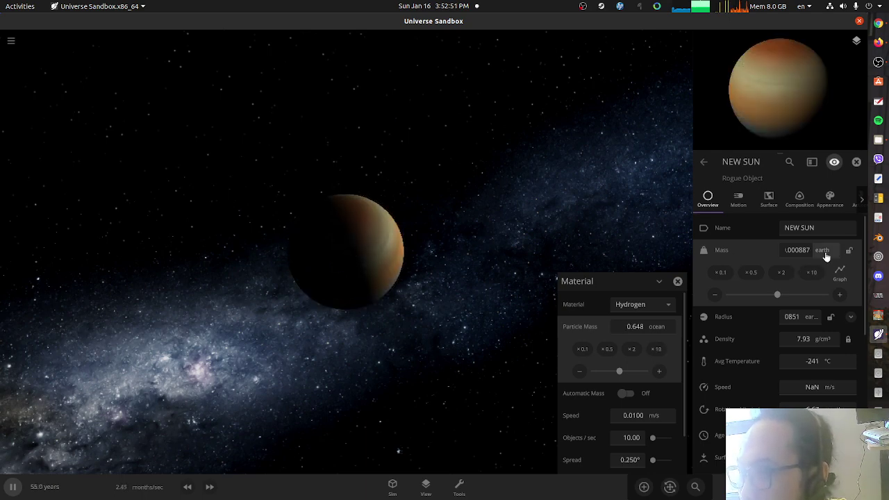
left_click(824, 251)
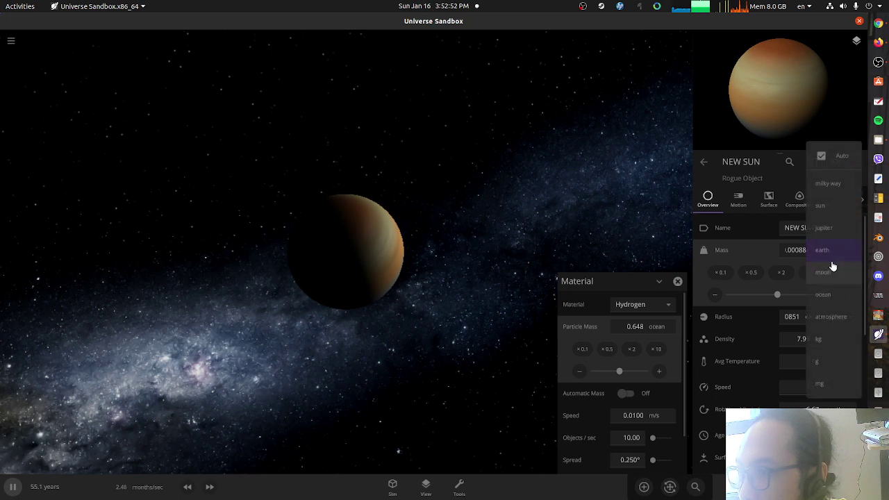
left_click(753, 237)
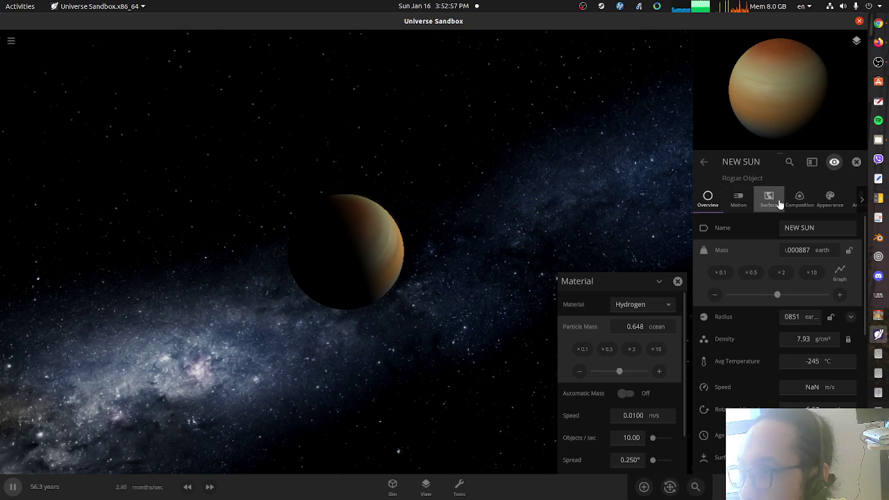
left_click(806, 202)
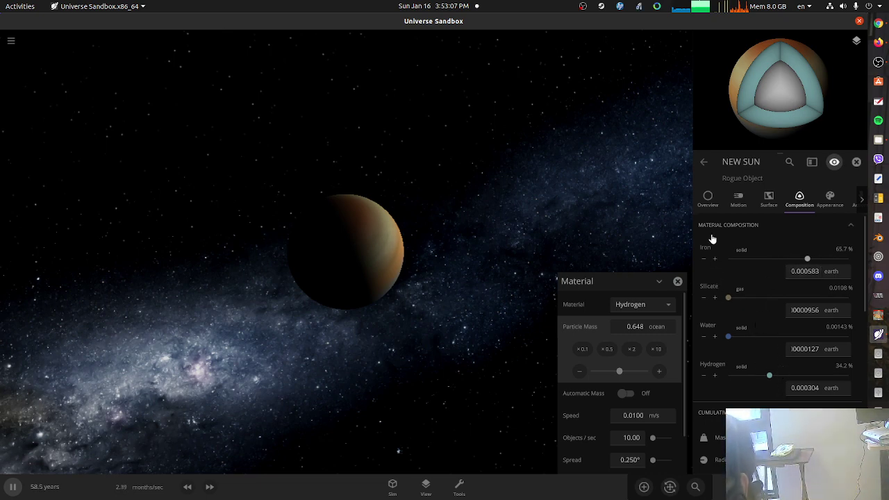
left_click(708, 198)
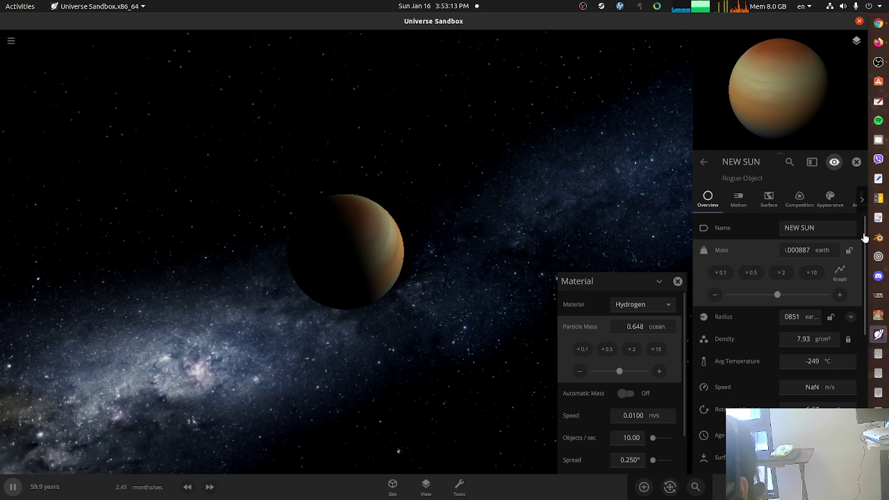
left_click(769, 198)
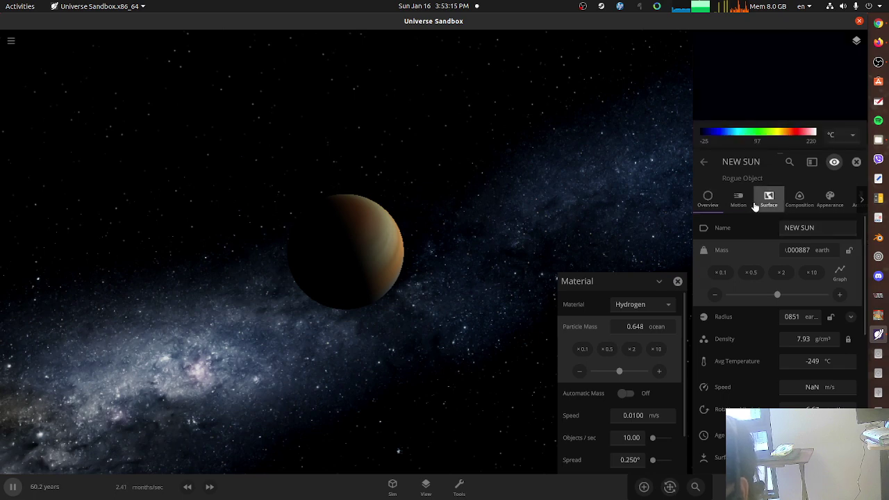
left_click(708, 200)
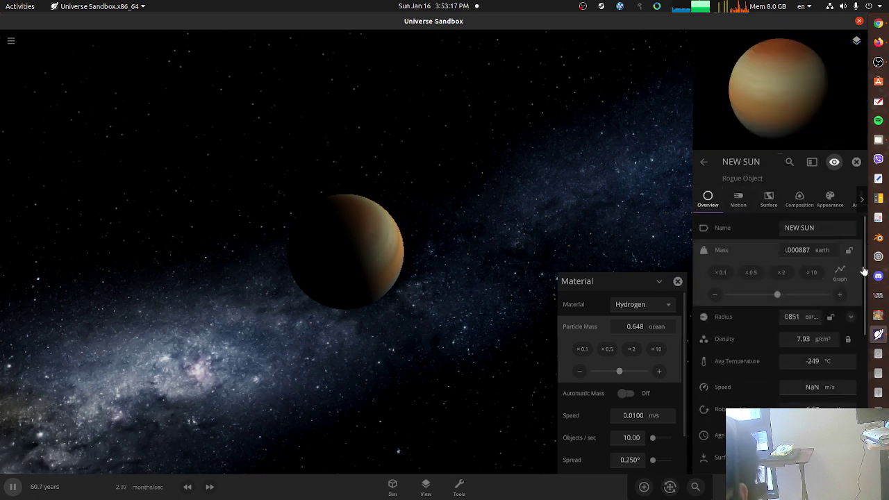
Pour hydrogen onto NEW SUN to grow it toward 0.05 earth masses.
left_click_drag(864, 271, 846, 257)
left_click_drag(343, 239, 343, 239)
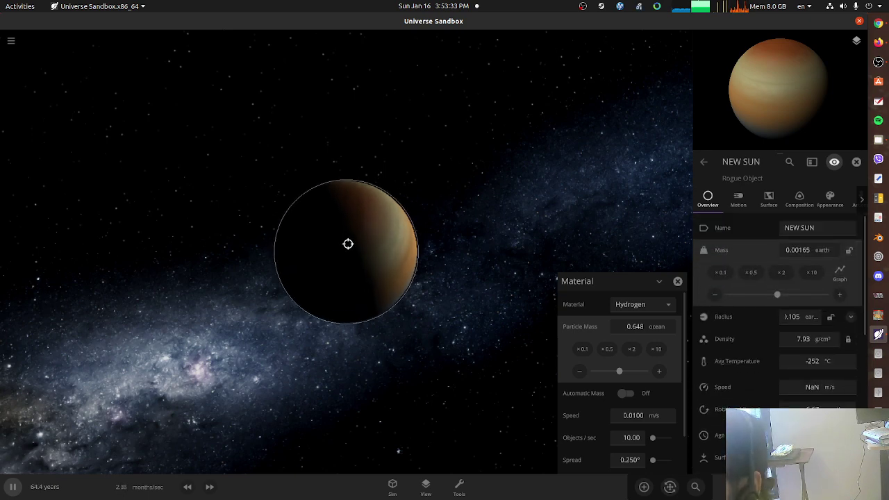
left_click_drag(348, 243, 348, 244)
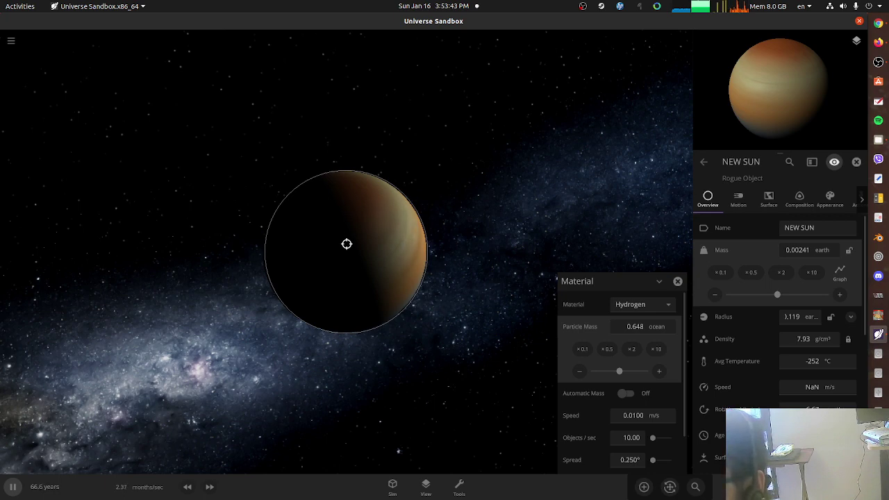
left_click_drag(346, 244, 355, 244)
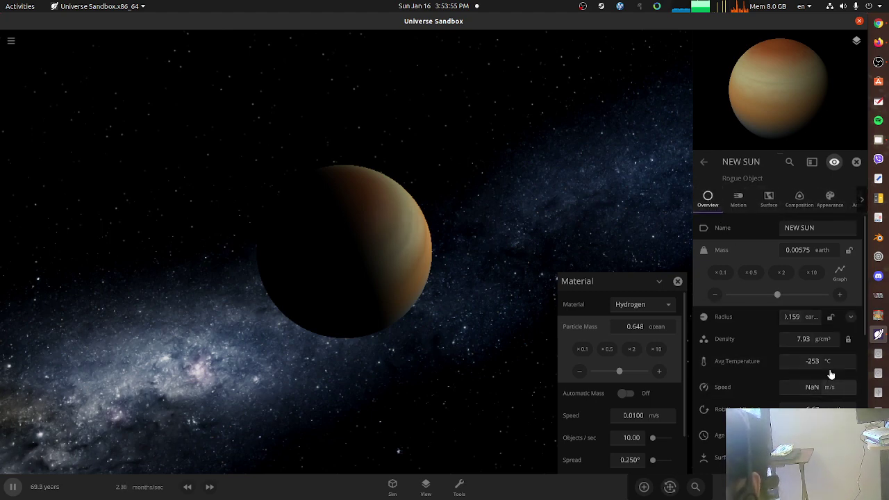
left_click_drag(351, 258, 353, 256)
Double the hydrogen particle mass to 1.30 ocean.
scroll(353, 256, "down", 5)
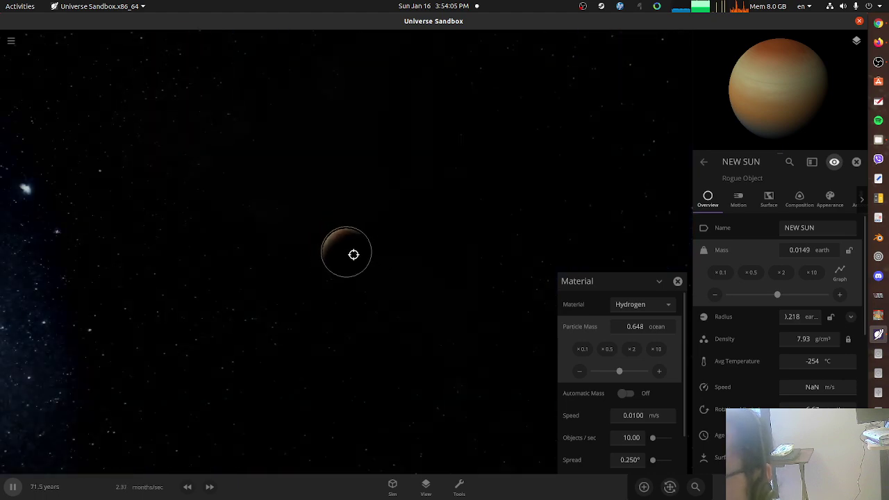
right_click_drag(356, 258, 574, 192)
scroll(340, 259, "up", 5)
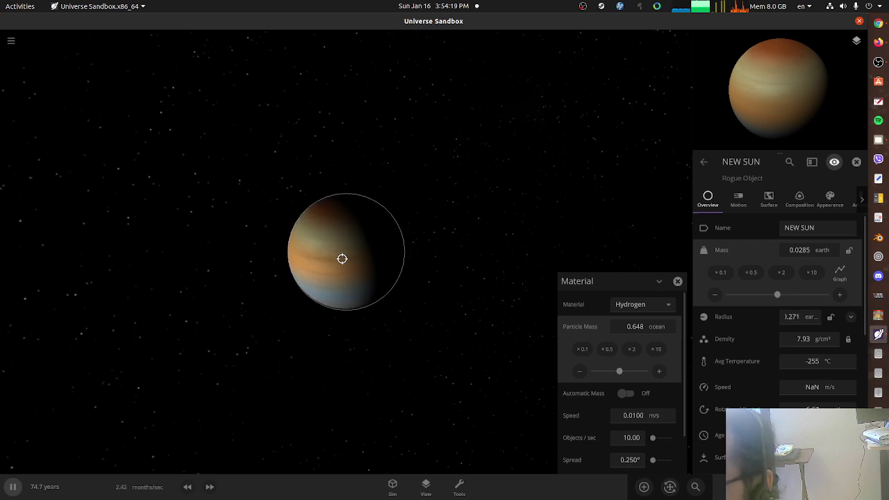
left_click(631, 349)
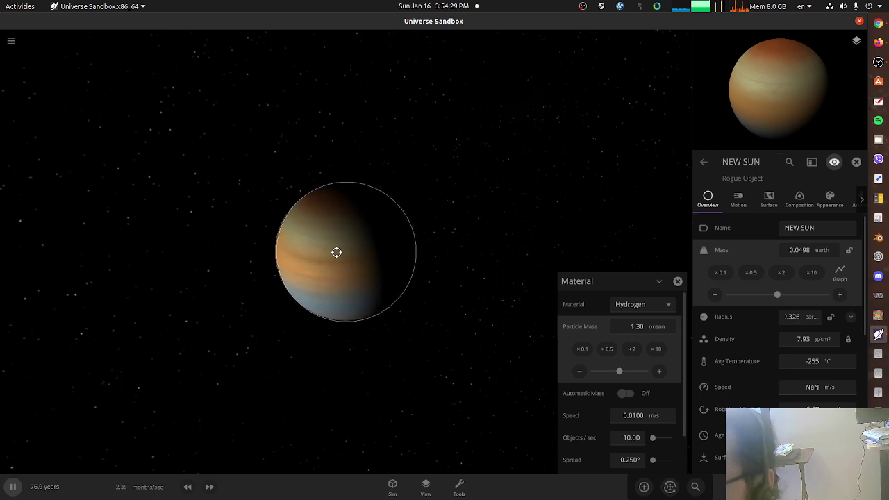
Switch particle mass to moon units (0.197) and add hydrogen until NEW SUN reaches 0.498 earth masses.
left_click(659, 327)
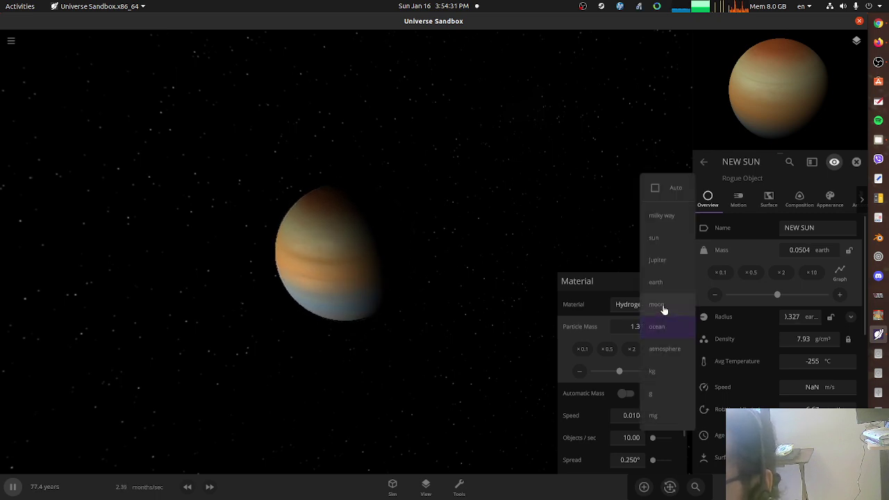
left_click(663, 309)
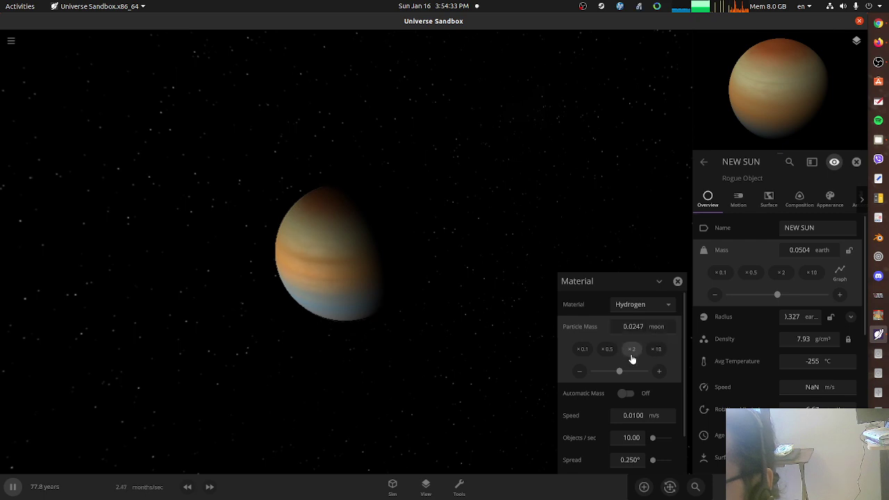
left_click_drag(343, 290, 334, 263)
left_click(653, 306)
scroll(332, 268, "down", 2)
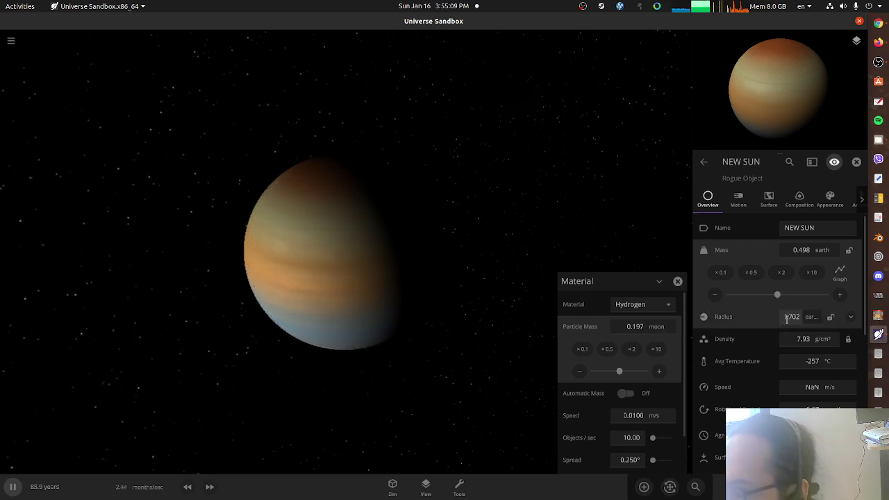
left_click(802, 339)
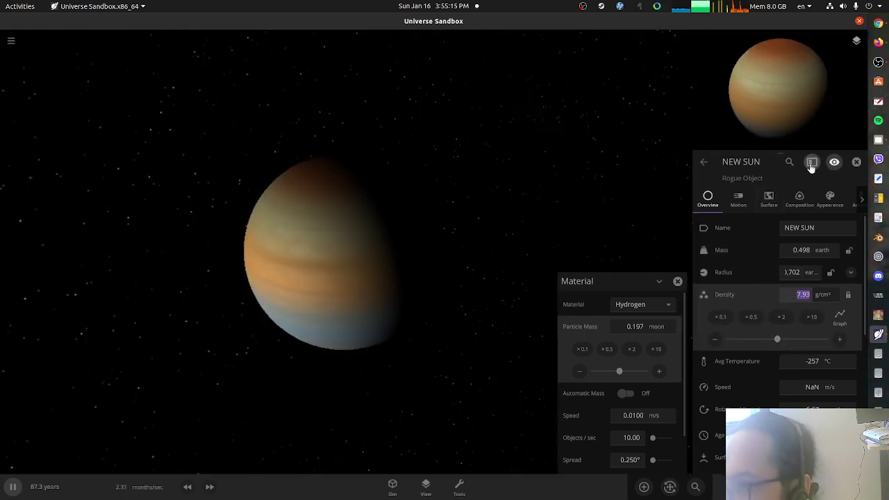
left_click(778, 93)
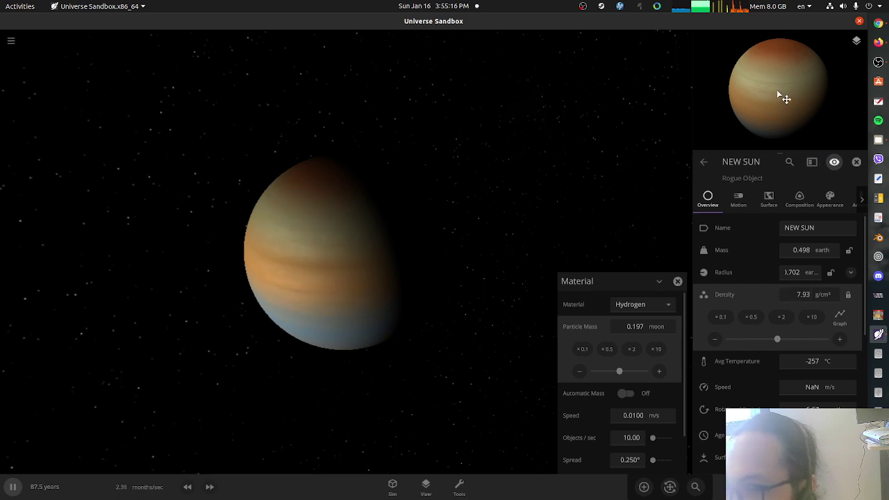
left_click(811, 209)
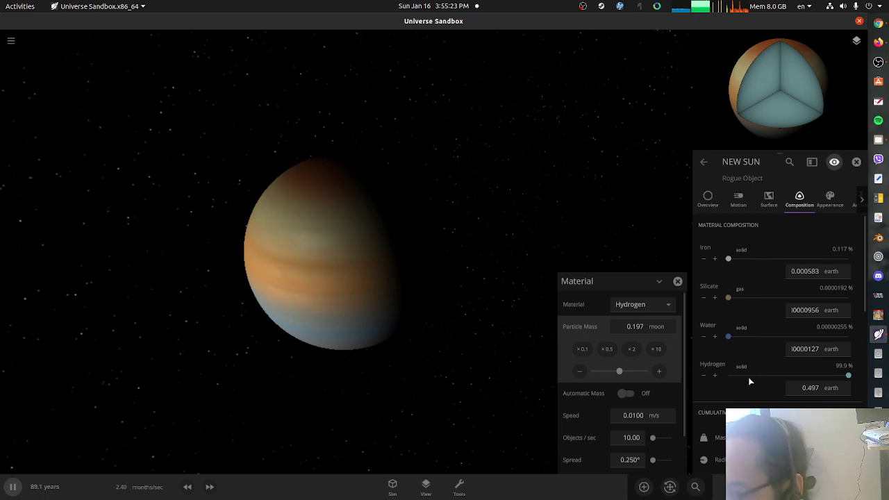
left_click(708, 200)
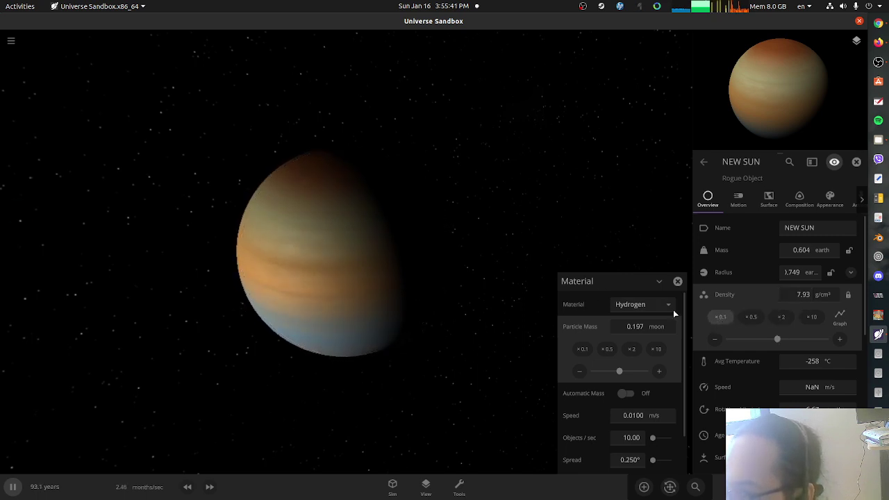
Cut NEW SUN's density to a tenth, 0.793 g/cm³, and start adding hydrogen.
left_click(721, 317)
scroll(479, 281, "down", 3)
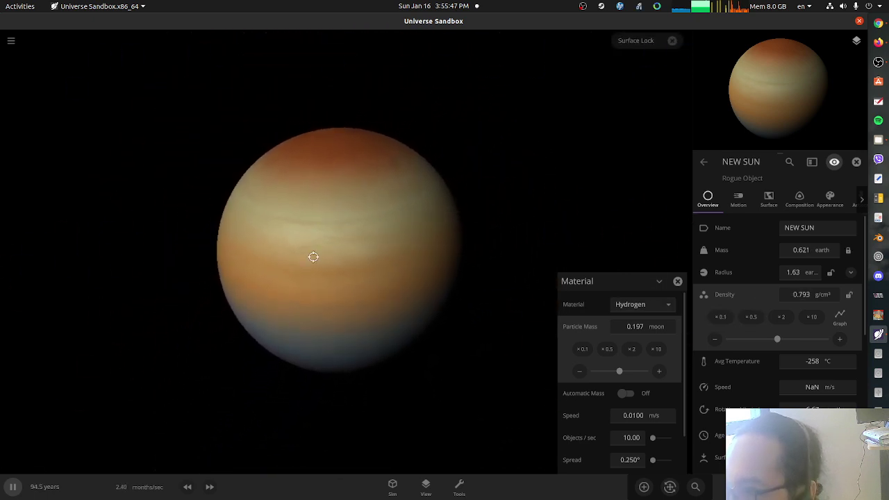
scroll(322, 250, "down", 3)
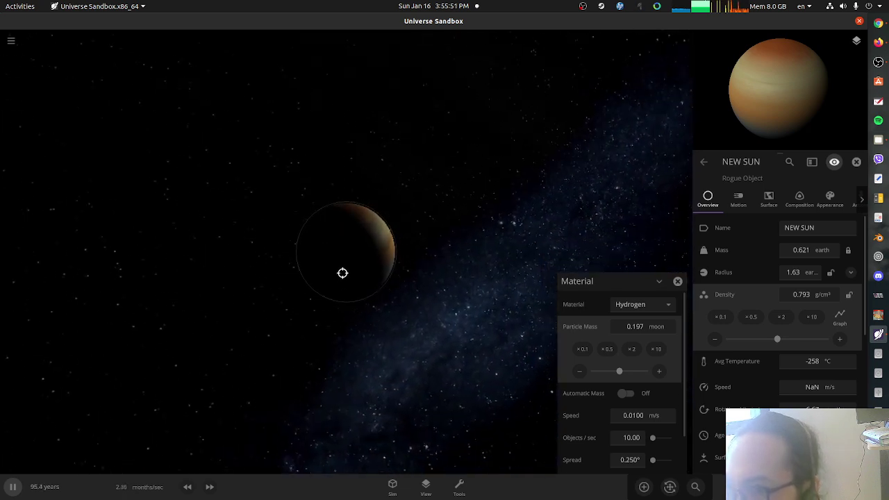
left_click(338, 254)
left_click_drag(339, 255, 338, 255)
Raise particle mass tenfold to 1.97 moon and grow NEW SUN to 13.6 earth masses.
left_click(656, 348)
left_click_drag(345, 248, 346, 250)
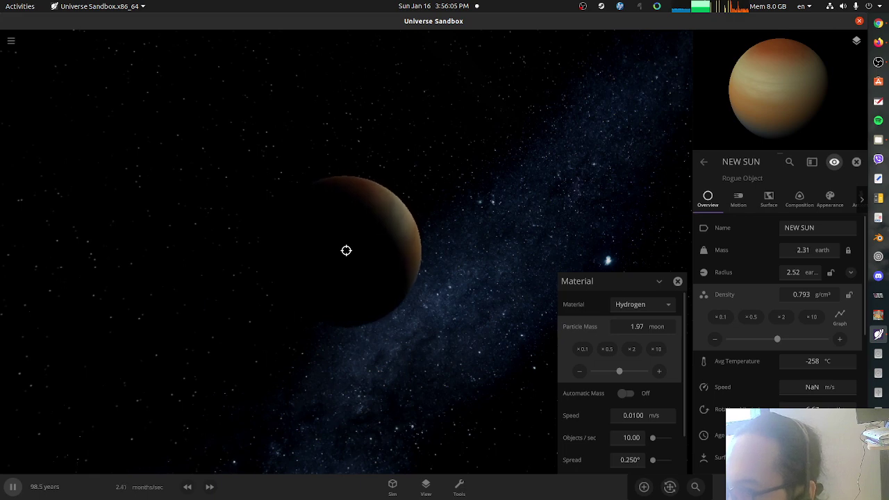
left_click_drag(346, 250, 345, 250)
mouse_move(345, 250)
right_mouse_down()
mouse_move(238, 260)
mouse_move(175, 250)
mouse_move(333, 251)
right_mouse_up()
mouse_move(333, 250)
left_mouse_down()
mouse_move(346, 236)
mouse_move(346, 245)
left_mouse_up()
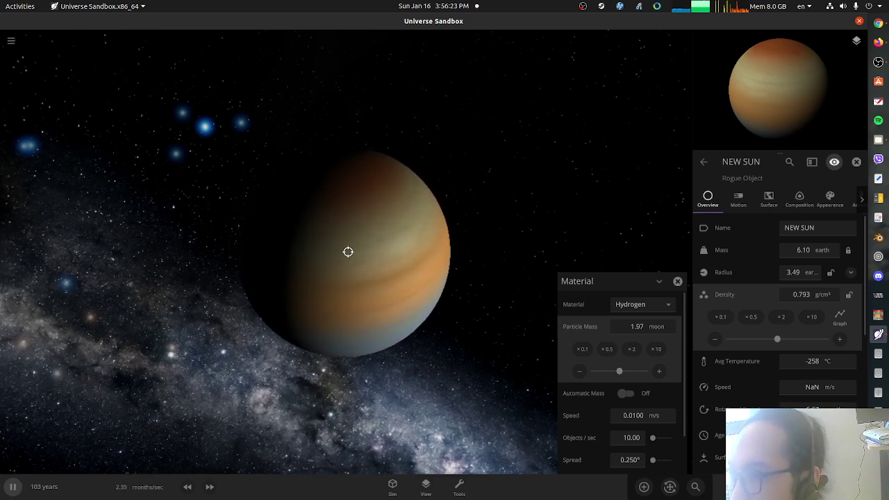
left_click_drag(348, 251, 347, 250)
scroll(348, 250, "down", 3)
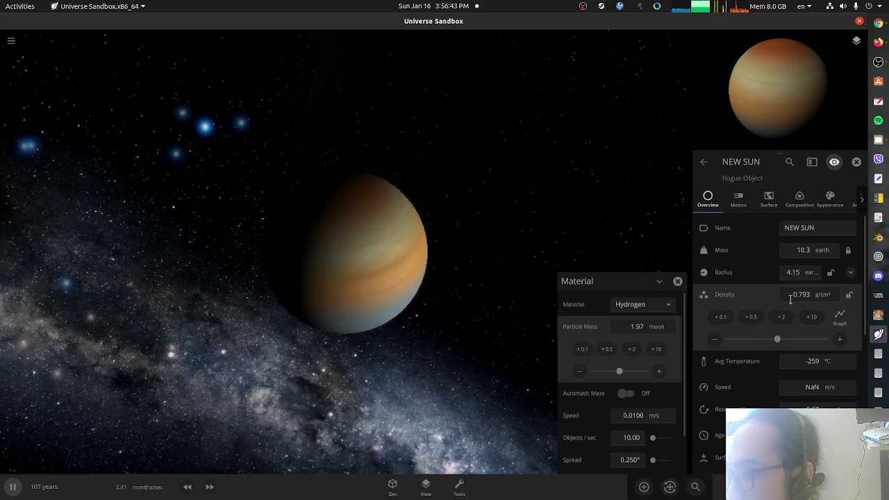
left_click(738, 254)
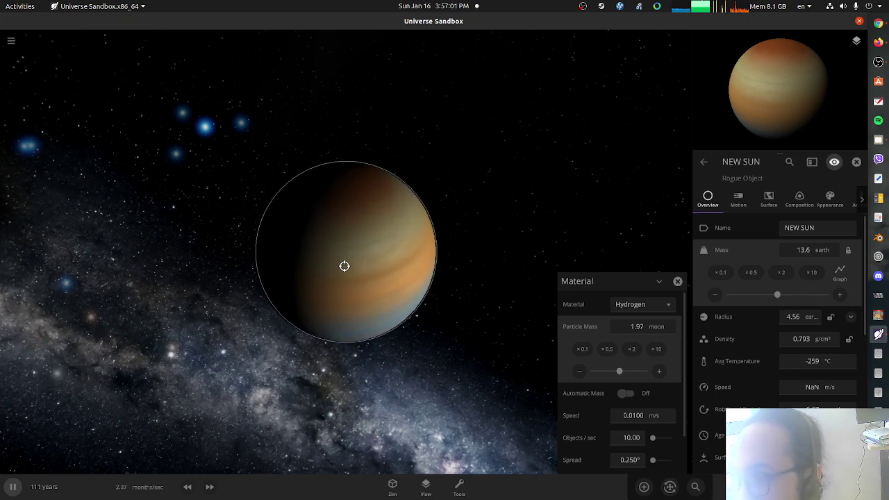
Switch particle mass to earth units and pour hydrogen onto NEW SUN.
left_click(657, 326)
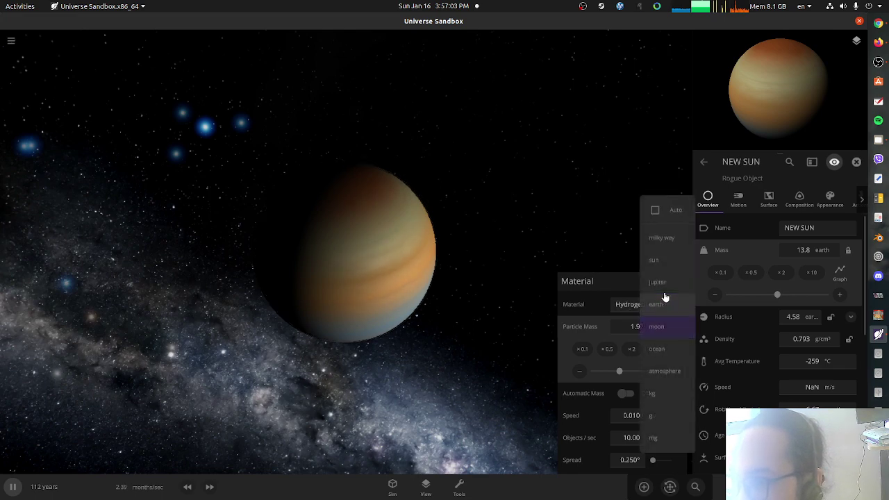
left_click(656, 305)
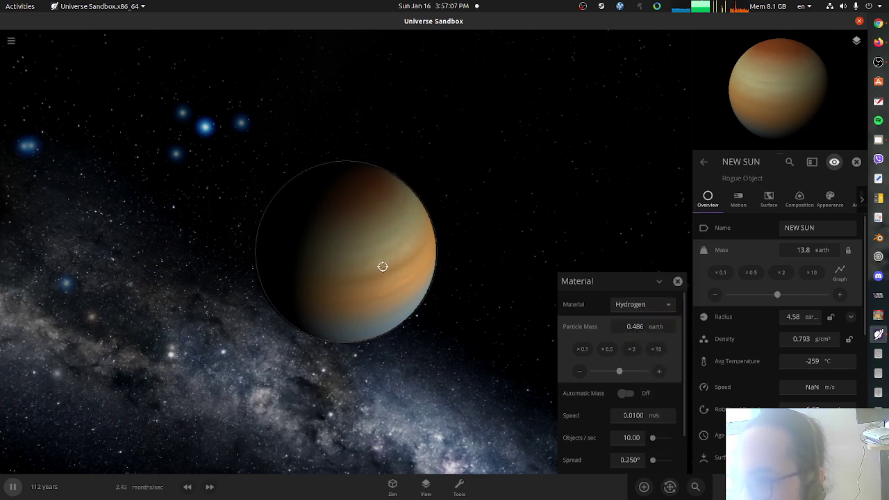
left_click_drag(377, 262, 346, 257)
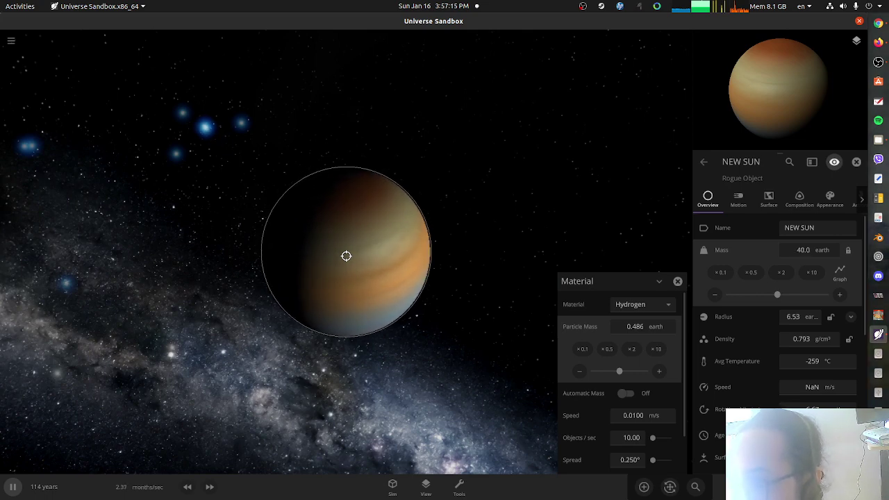
left_click_drag(346, 256, 353, 251)
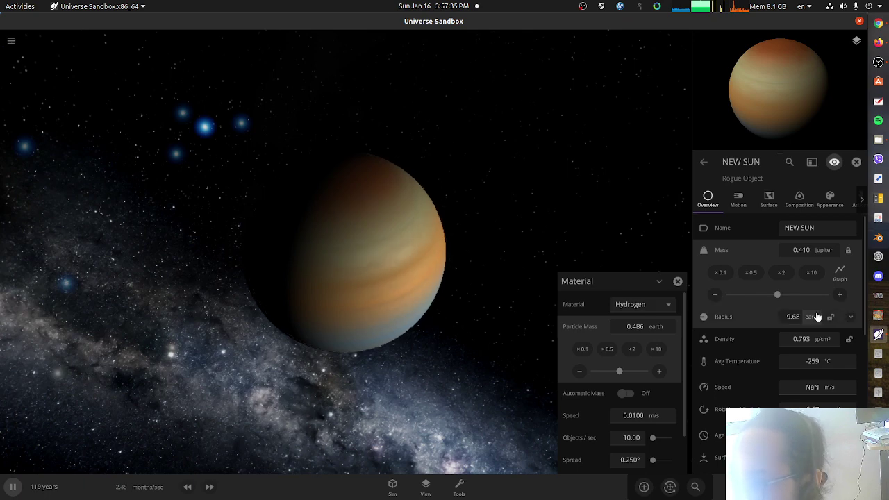
Show the radius in Jupiter units and keep adding hydrogen to 0.672 Jupiter masses.
left_click(818, 316)
left_click(805, 295)
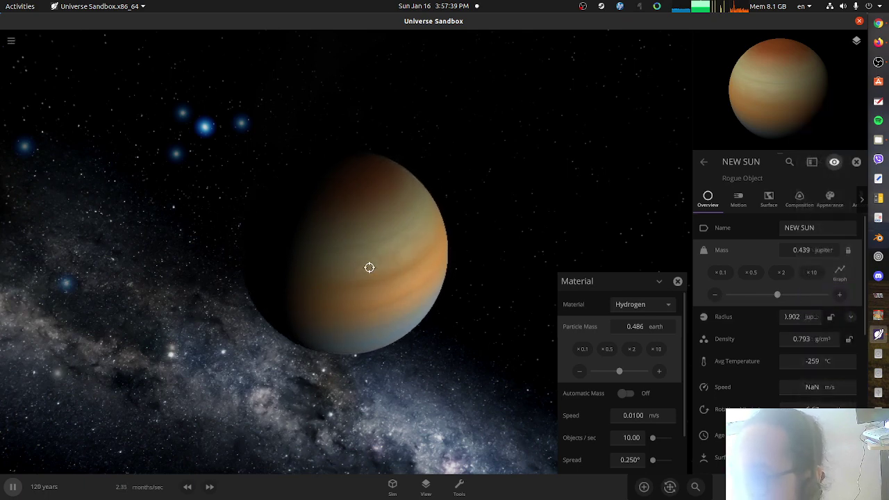
mouse_move(369, 267)
left_mouse_down()
mouse_move(351, 254)
mouse_move(359, 256)
left_mouse_up()
Switch particle mass to Jupiter units, raise it tenfold, and add hydrogen to NEW SUN.
left_click(658, 328)
left_click(665, 308)
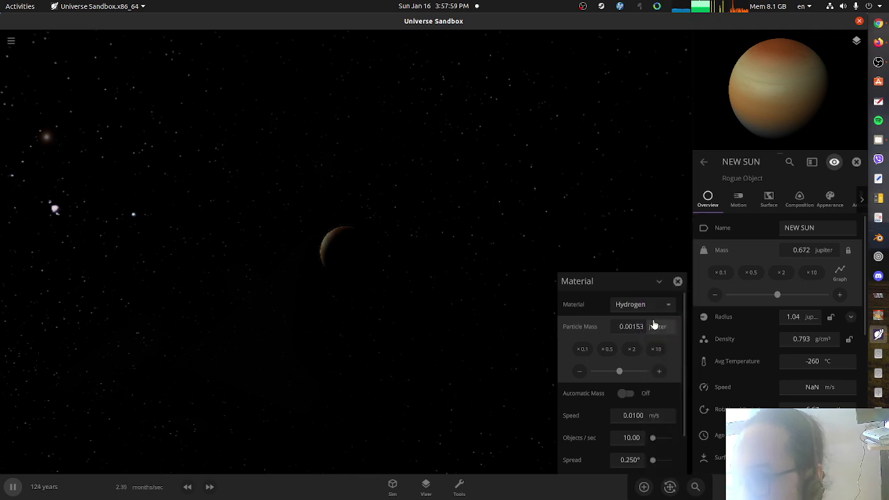
left_click(657, 350)
left_click_drag(350, 264, 352, 261)
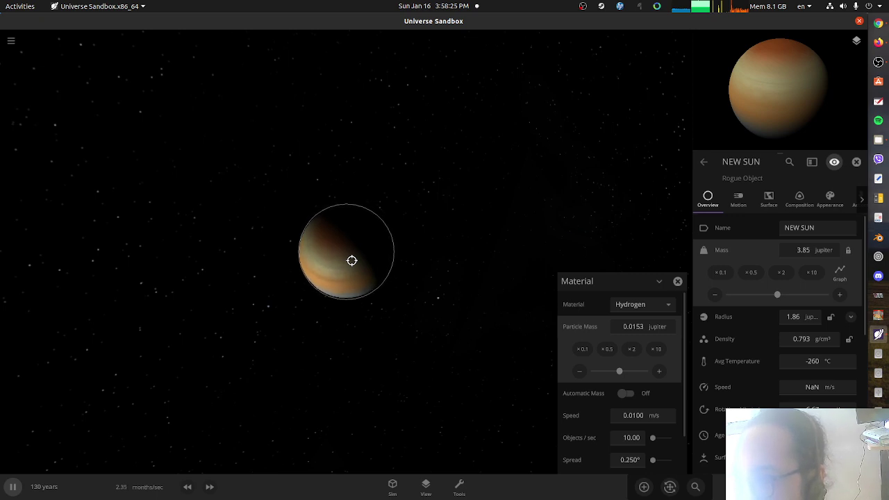
left_click_drag(352, 260, 352, 260)
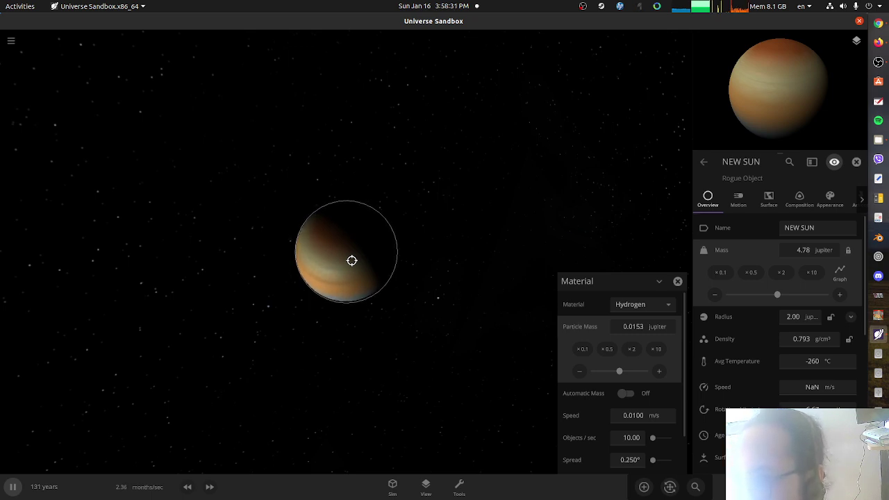
left_click_drag(352, 260, 352, 260)
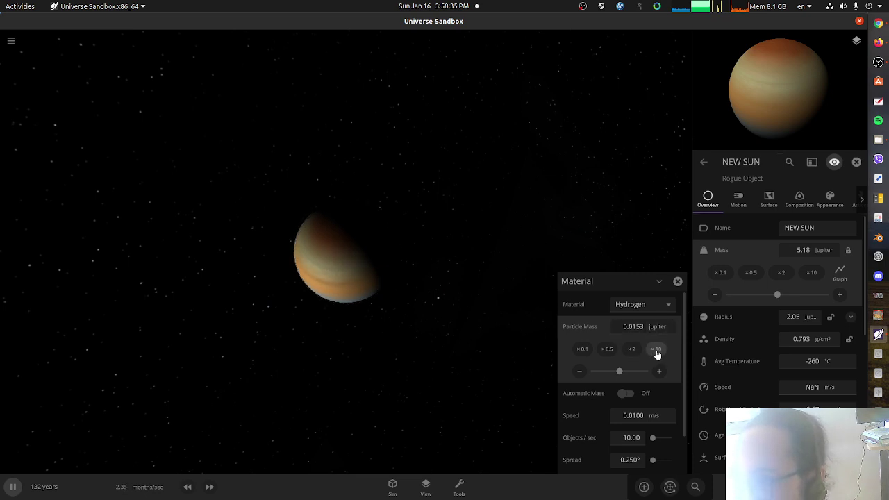
Raise particle mass to 1.53 Jupiter and pour it on until NEW SUN glows at 2222 °C.
left_click(656, 351)
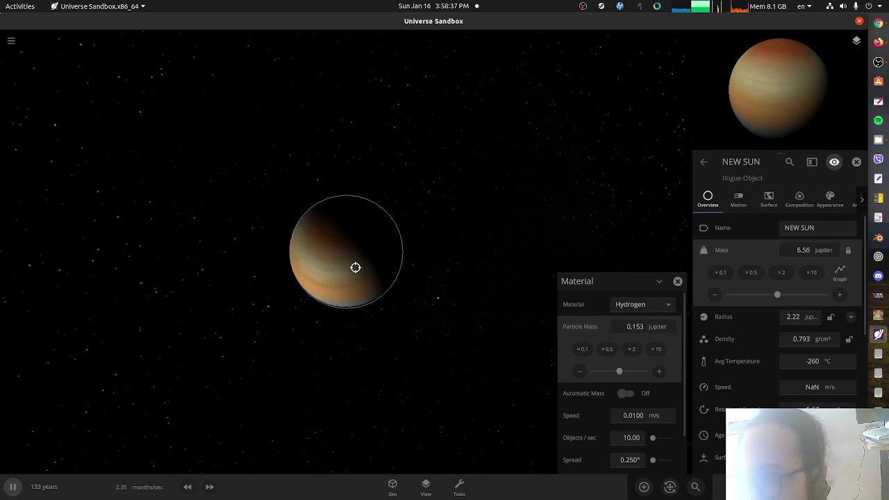
left_click(656, 351)
left_click_drag(322, 267, 341, 271)
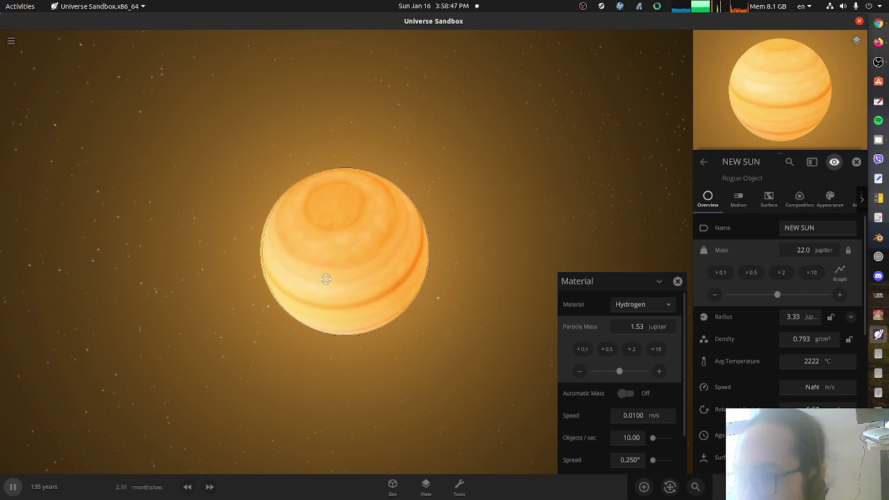
Zoom out around the 86.2-Jupiter-mass star and open the View options with the Habitable overlay.
scroll(330, 280, "down", 2)
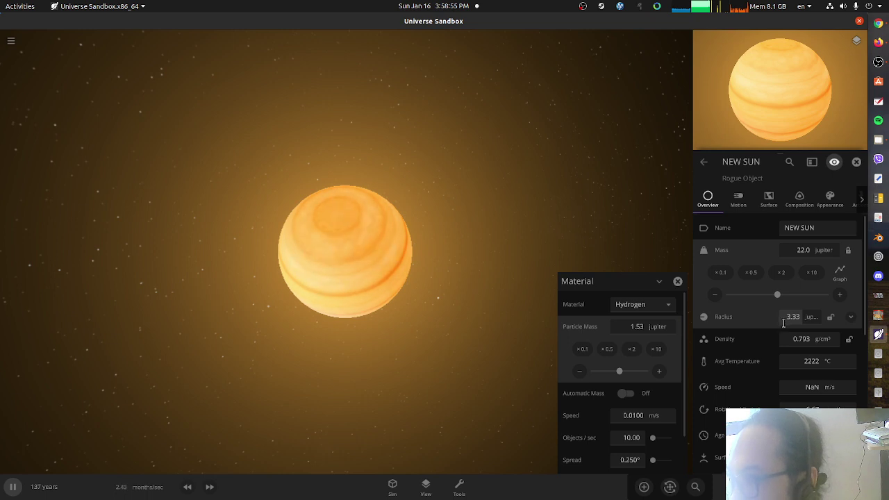
scroll(528, 459, "down", 2)
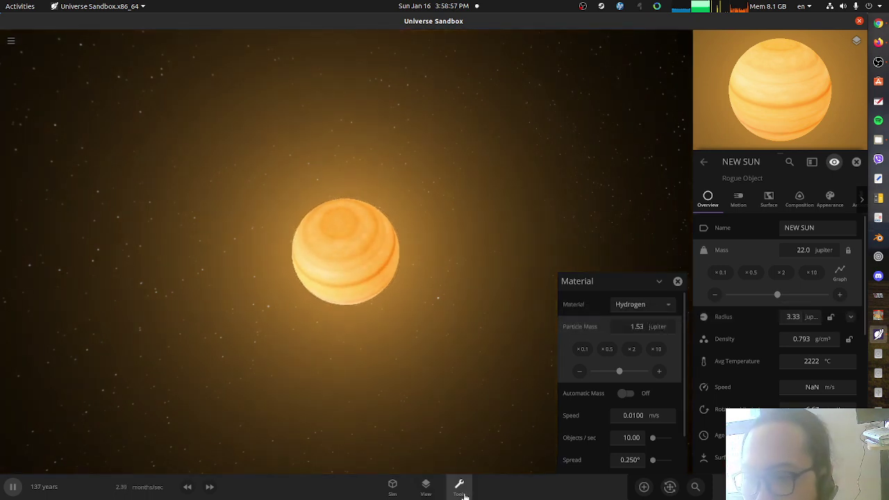
left_click(461, 490)
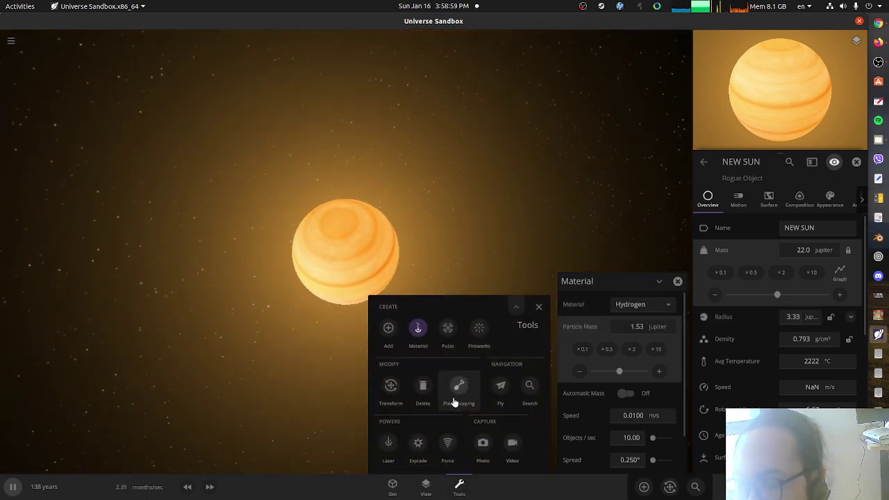
left_click(426, 486)
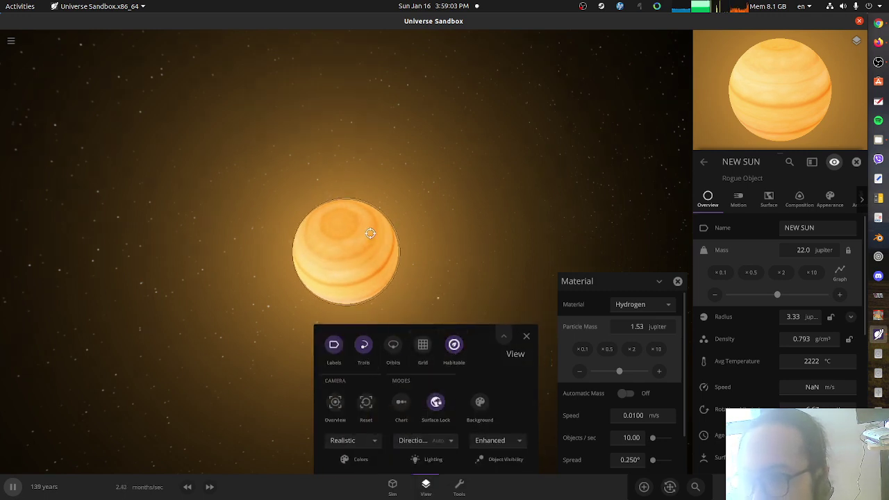
scroll(369, 243, "down", 5)
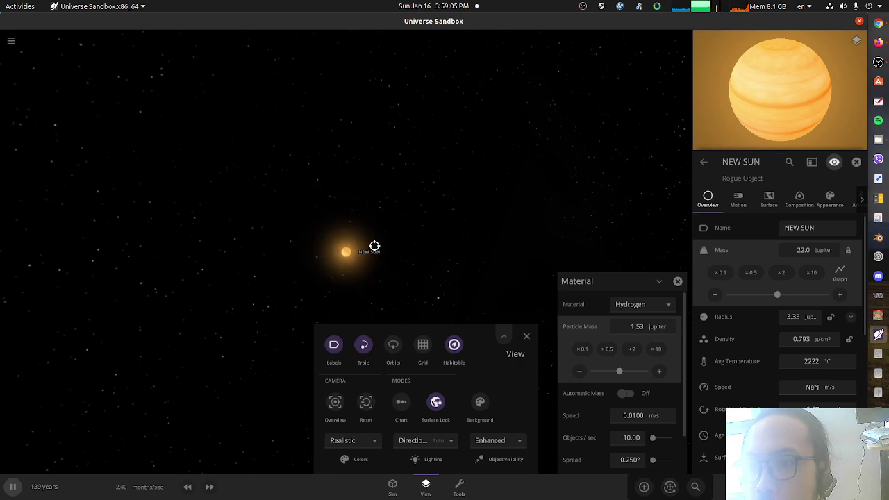
scroll(374, 247, "up", 5)
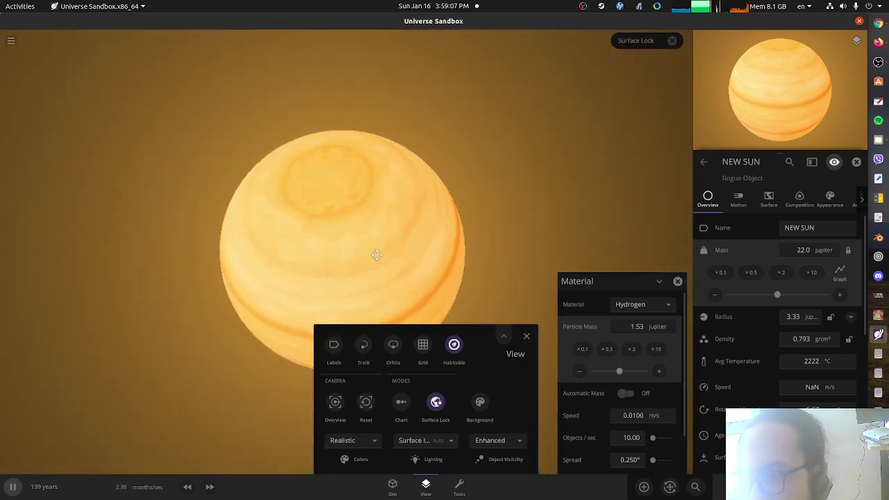
scroll(377, 255, "down", 4)
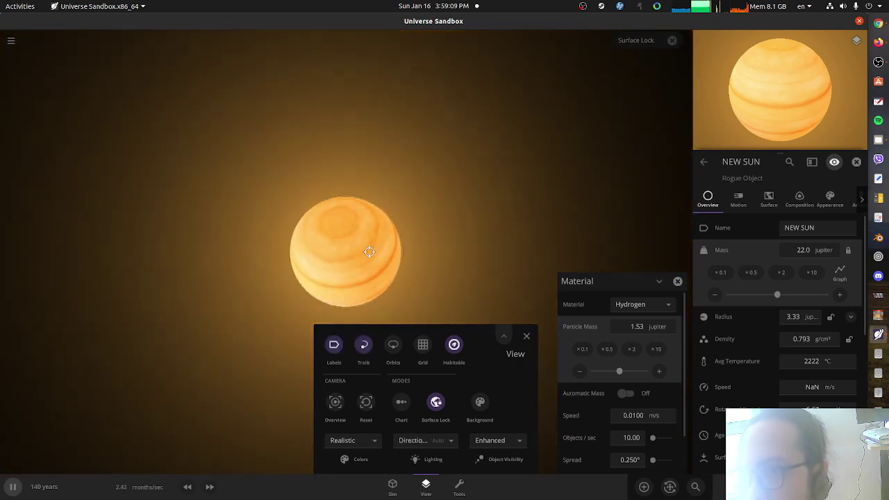
scroll(368, 252, "down", 2)
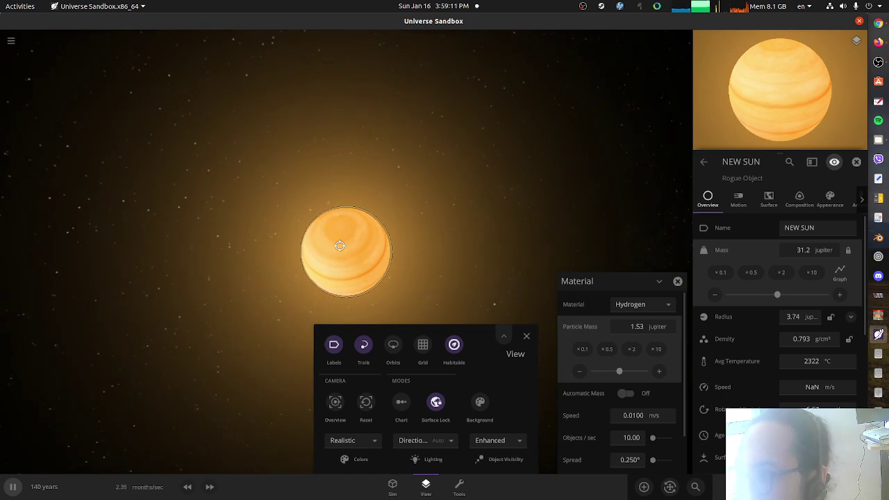
scroll(344, 250, "down", 2)
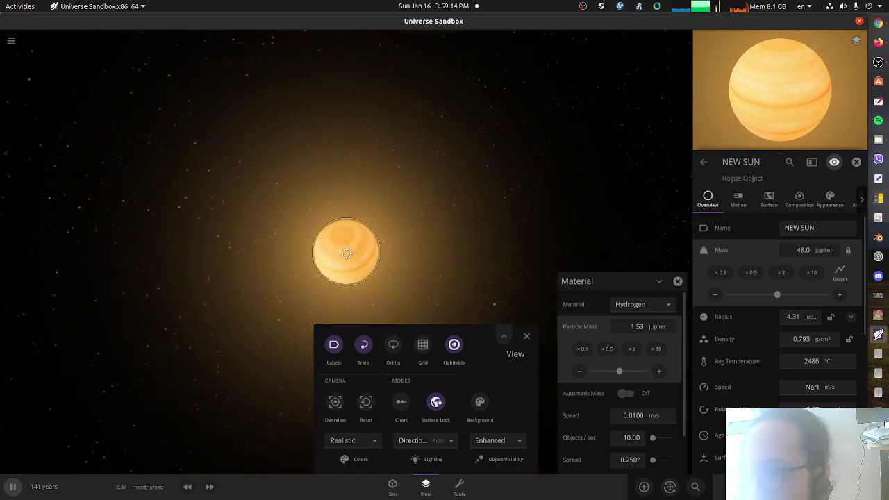
scroll(346, 252, "down", 2)
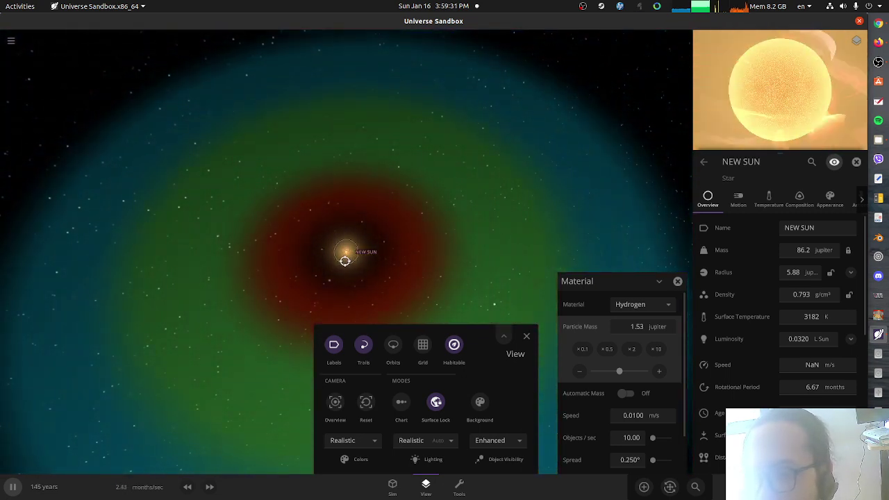
Close the Material settings and tilt the camera to see NEW SUN's habitable zone obliquely.
left_click_drag(377, 244, 404, 220)
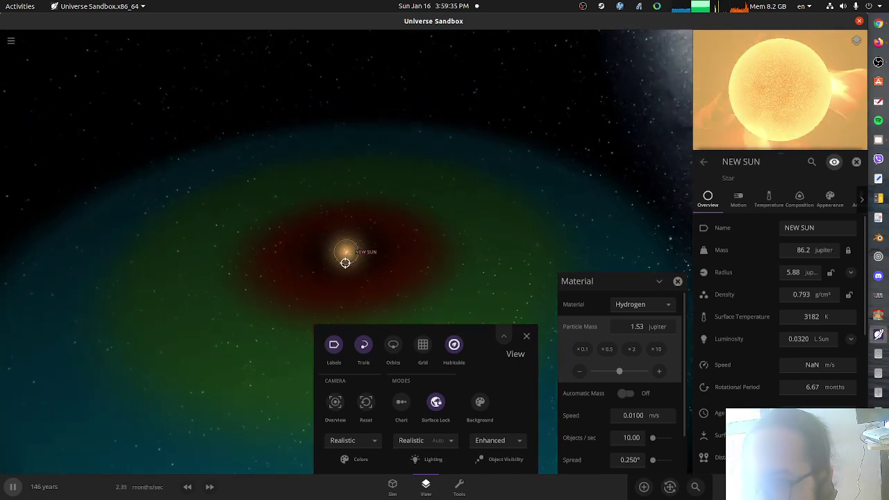
scroll(345, 262, "up", 2)
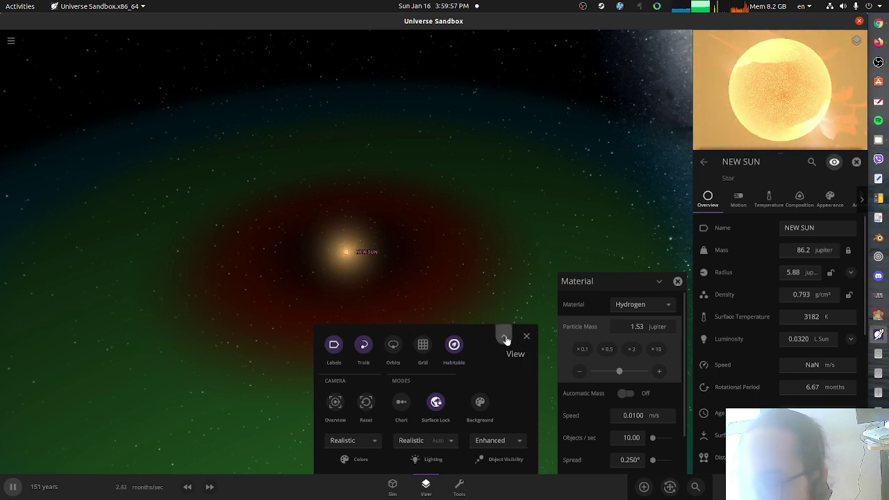
left_click(678, 281)
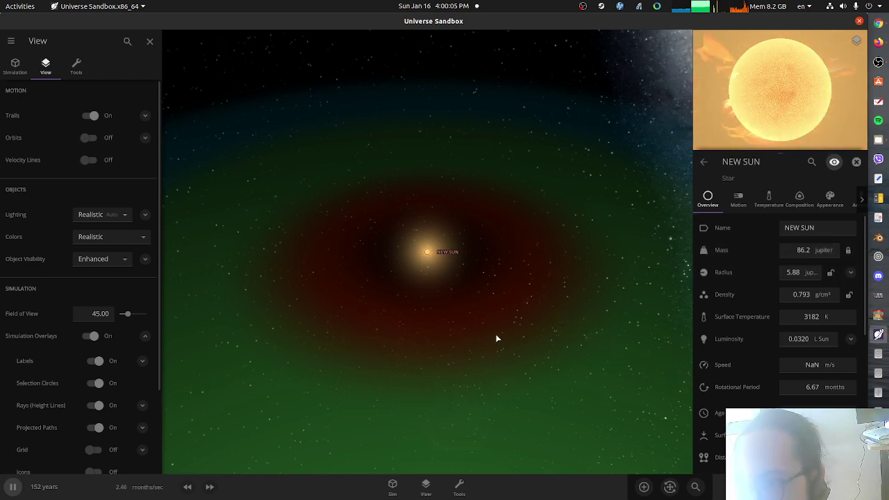
left_click_drag(496, 322, 433, 354)
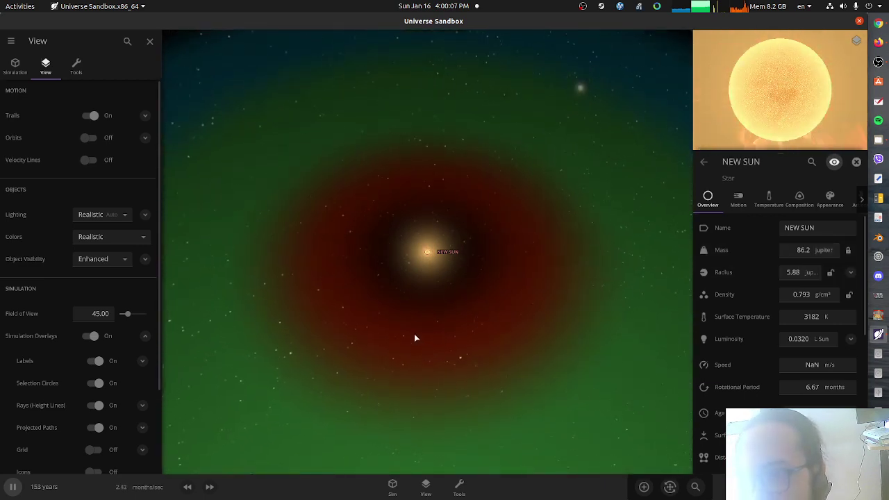
left_click_drag(459, 322, 445, 389)
left_click_drag(366, 382, 272, 330)
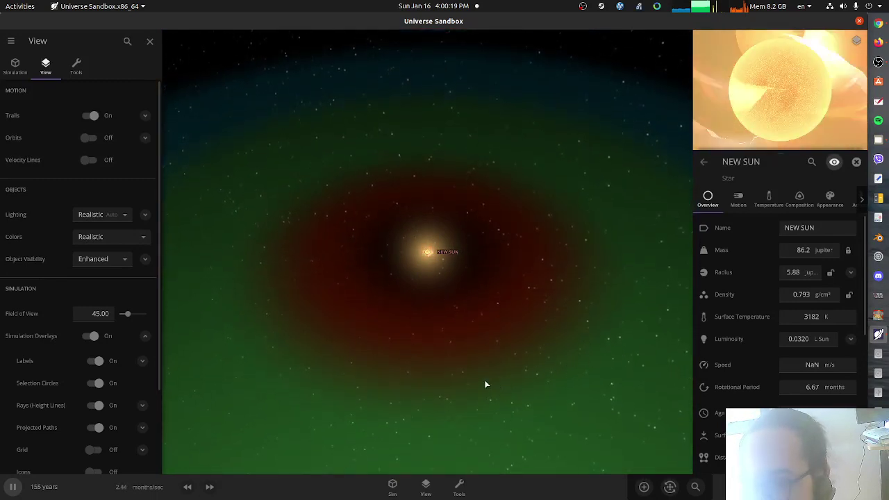
Place comet C/2020 F3 (NEOWISE) on an orbit about 0.19 AU around NEW SUN.
left_click(644, 487)
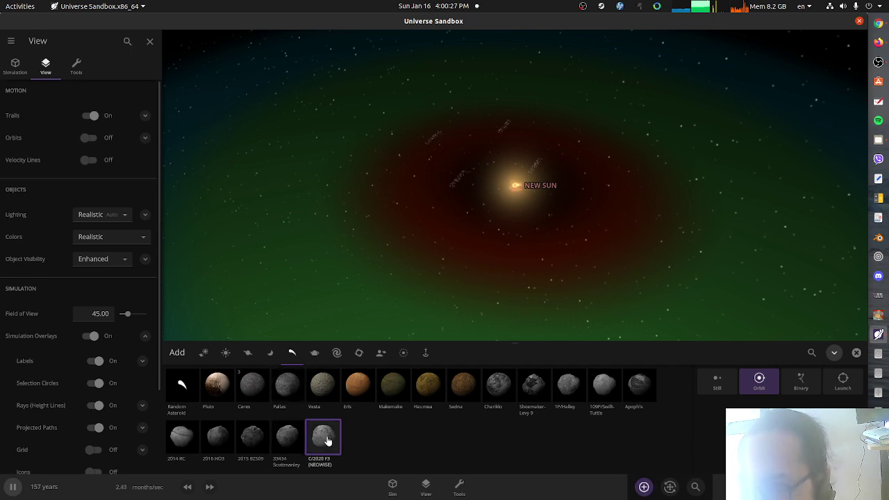
left_click(330, 444)
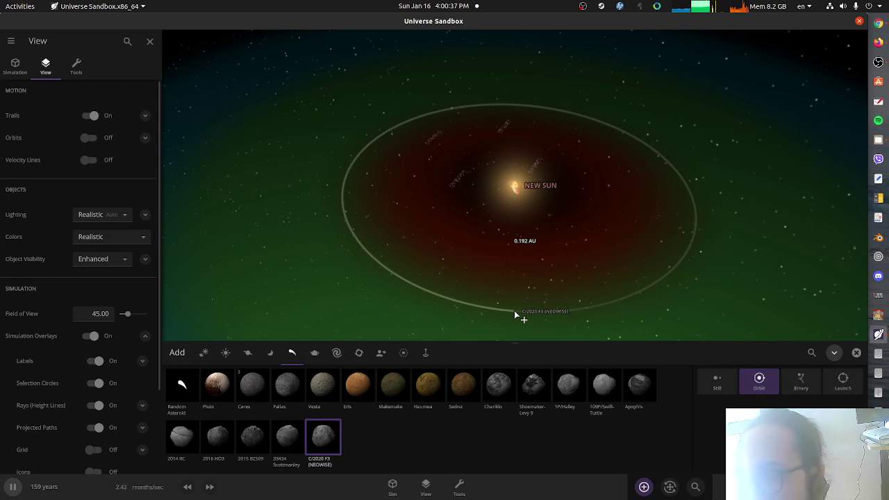
left_click_drag(514, 310, 166, 312)
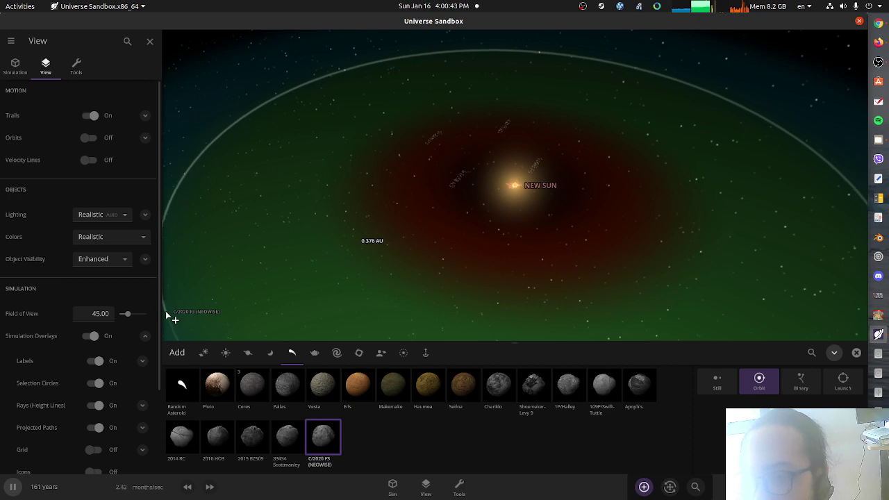
left_click_drag(166, 311, 387, 263)
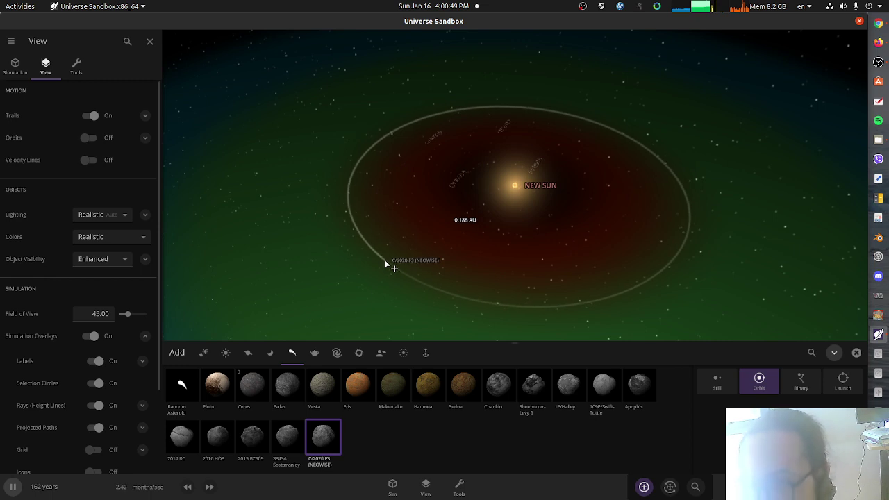
left_click_drag(387, 262, 480, 307)
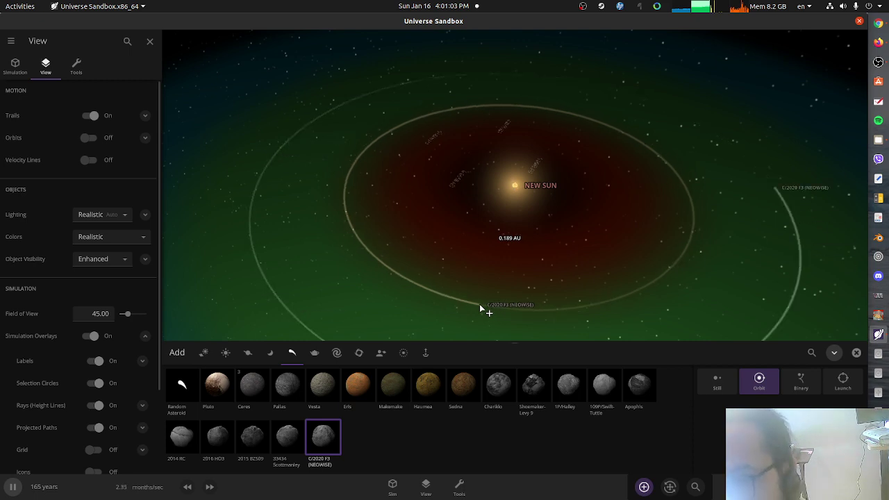
Exit comet placement and tilt the camera to watch the comet orbiting NEW SUN.
key("Escape")
key("Escape")
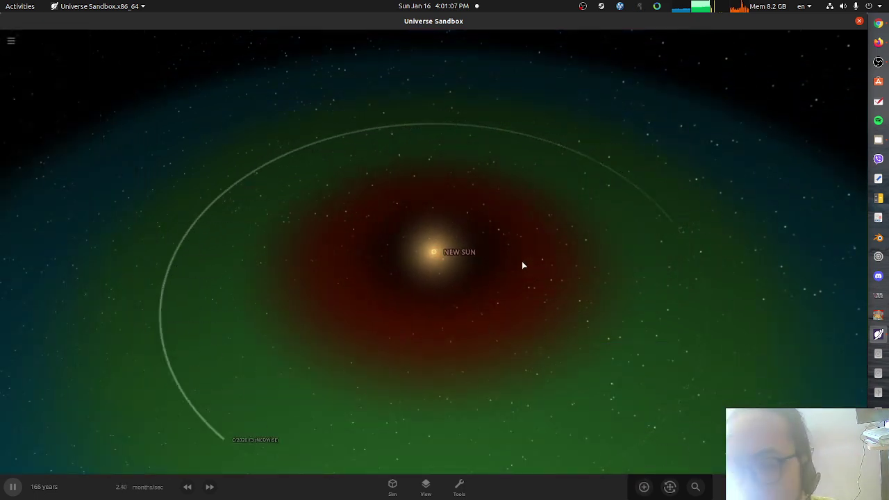
mouse_move(466, 330)
left_mouse_down()
mouse_move(478, 297)
mouse_move(463, 342)
left_mouse_up()
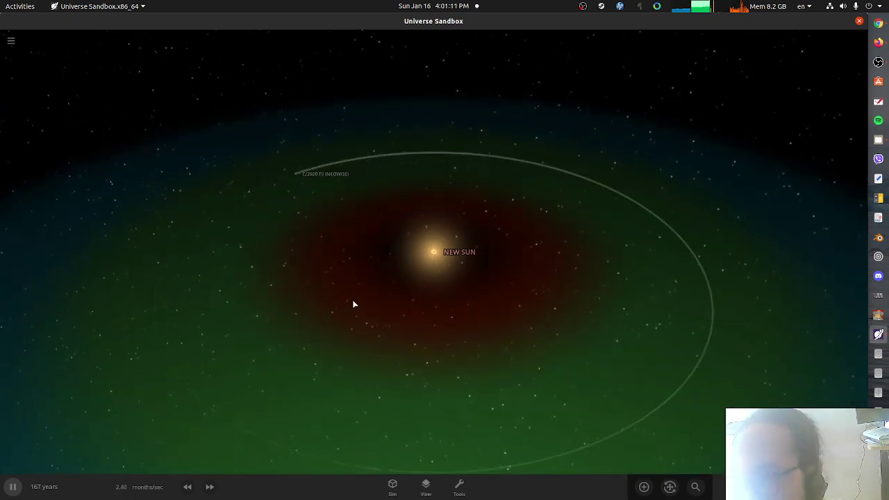